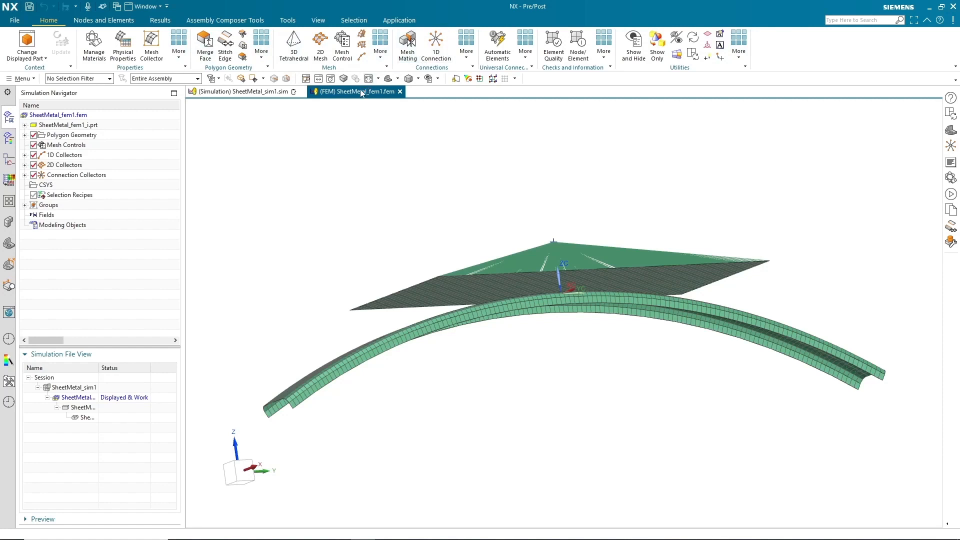
Make the SheetMetal_sim1 simulation active and start an Enforced Displacement Constraint on the apex point above the sheet
double_click(92, 389)
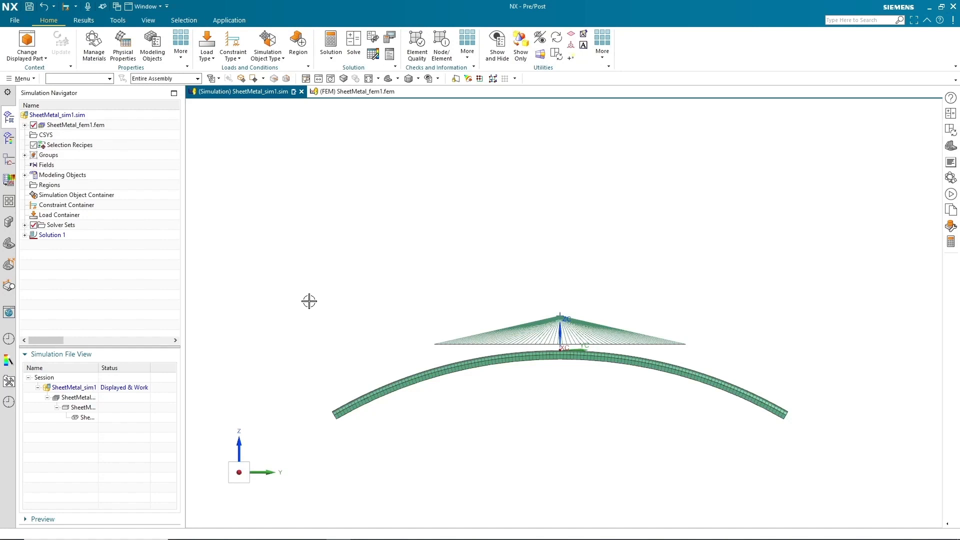
scroll(570, 415, "up", 2)
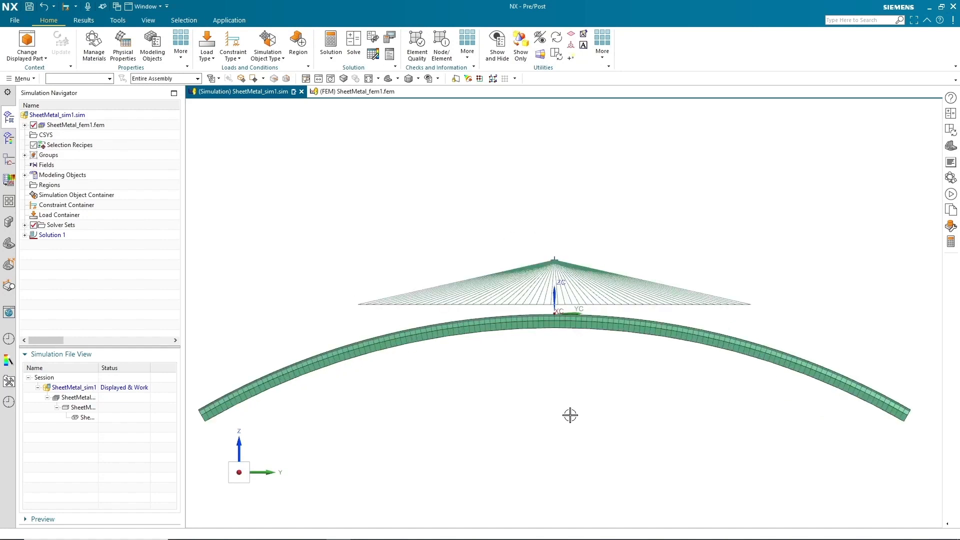
middle_click_drag(571, 395, 585, 399)
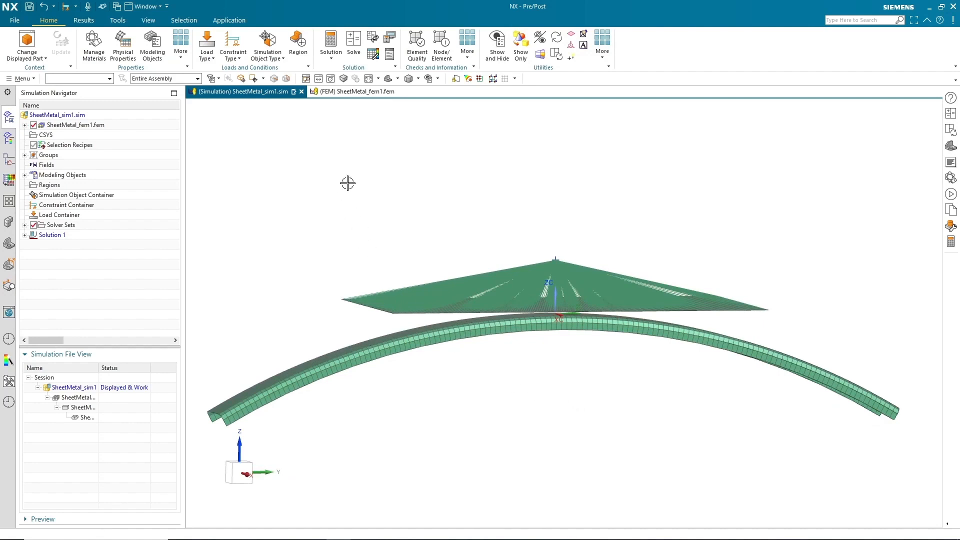
left_click(238, 58)
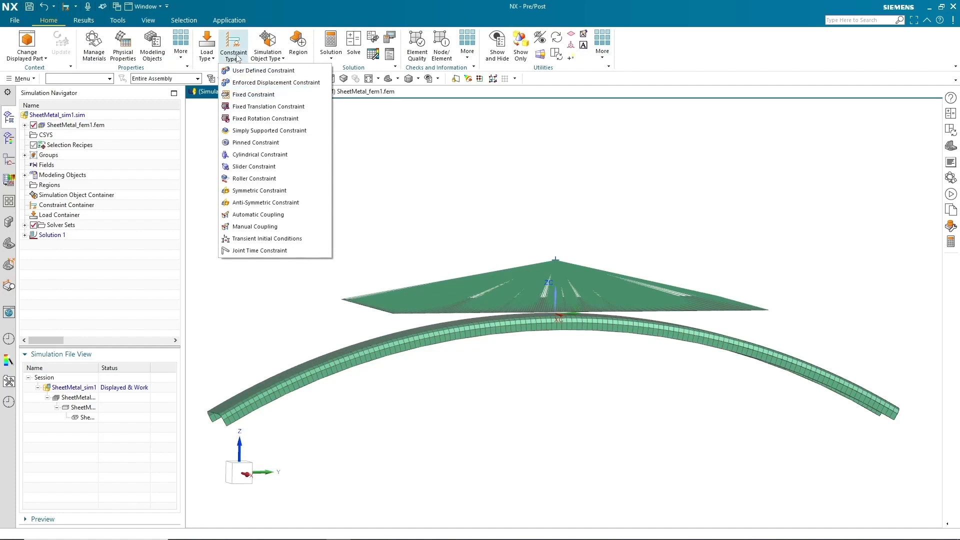
left_click(270, 83)
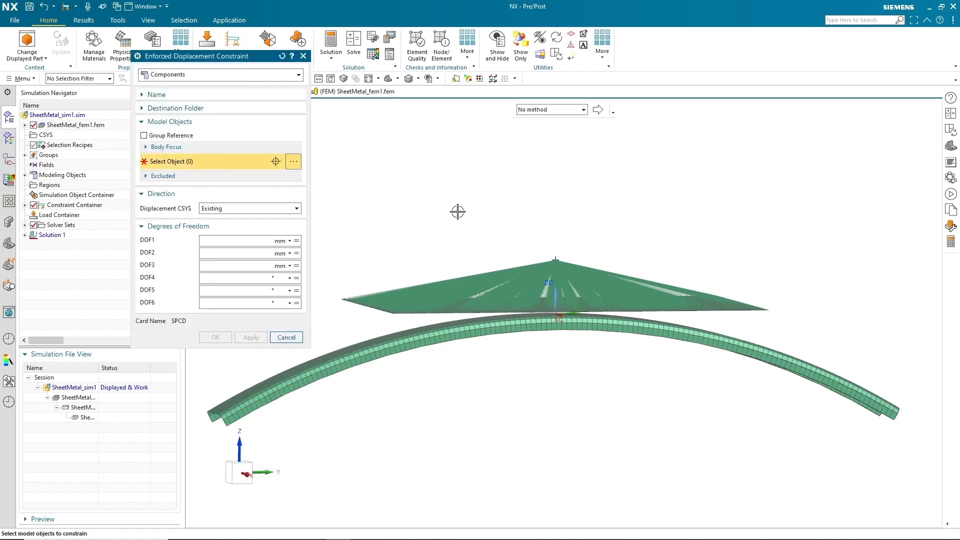
left_click_drag(463, 207, 626, 277)
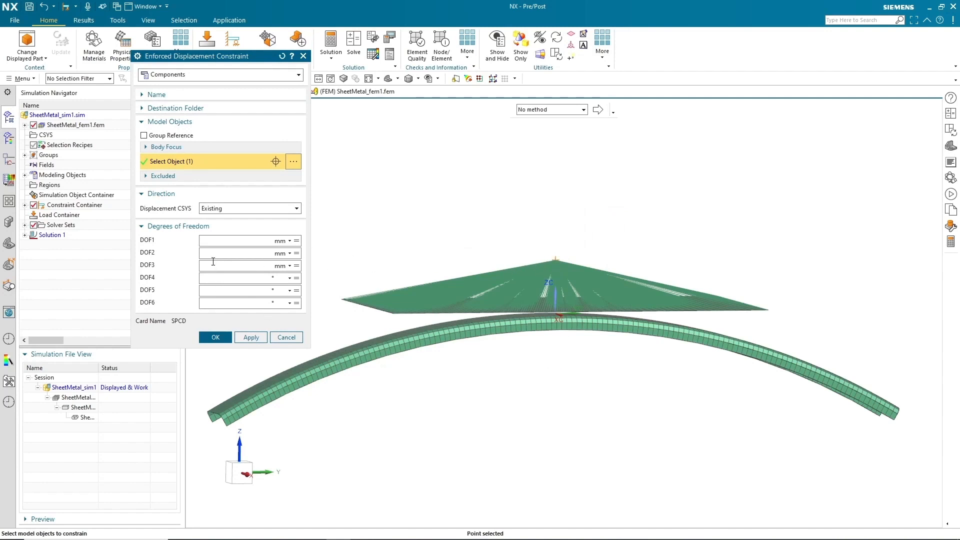
Create a new table field for DOF3 with Time as the independent domain
left_click(296, 266)
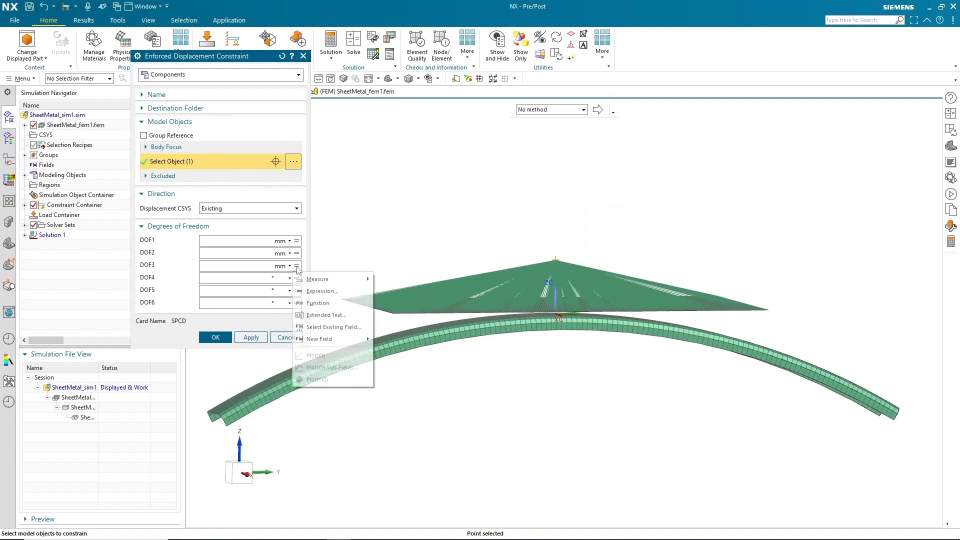
mouse_move(325, 339)
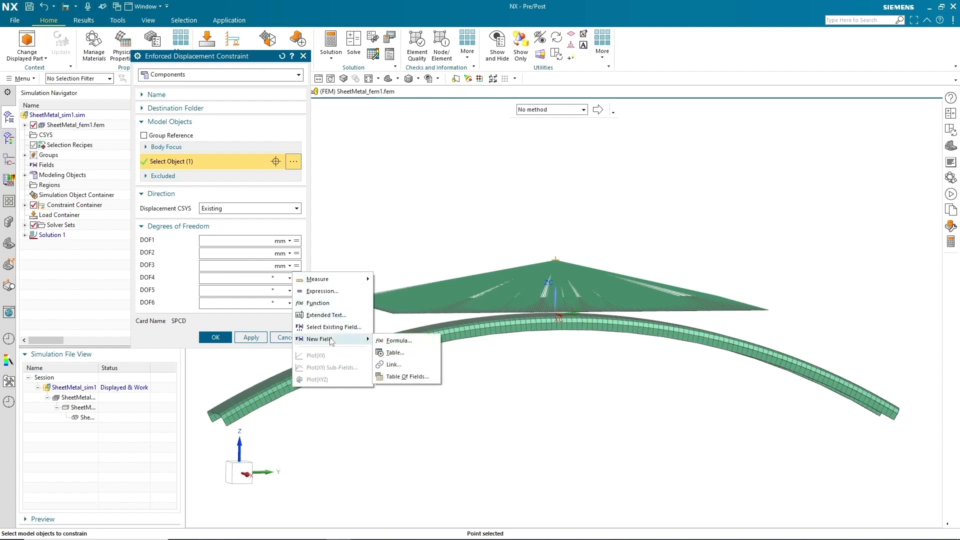
left_click(385, 352)
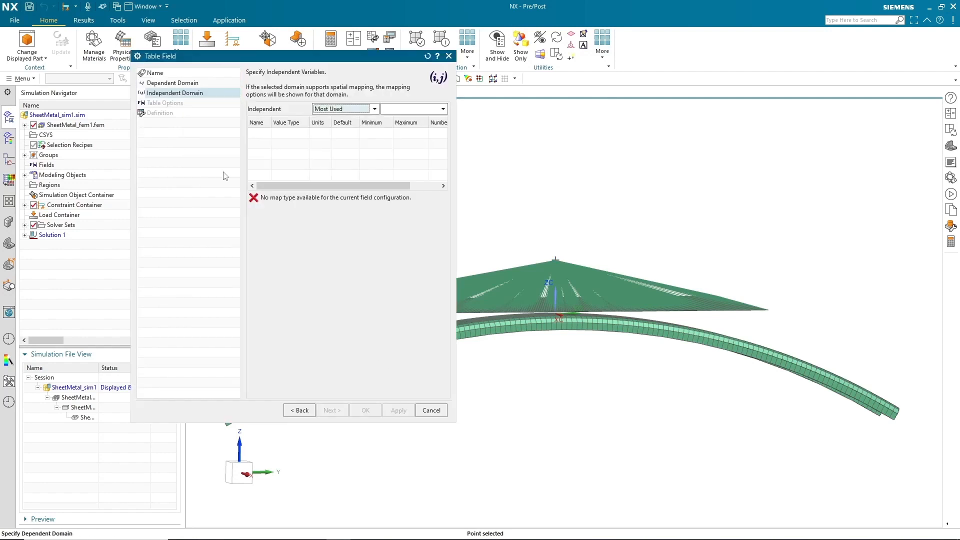
left_click(199, 83)
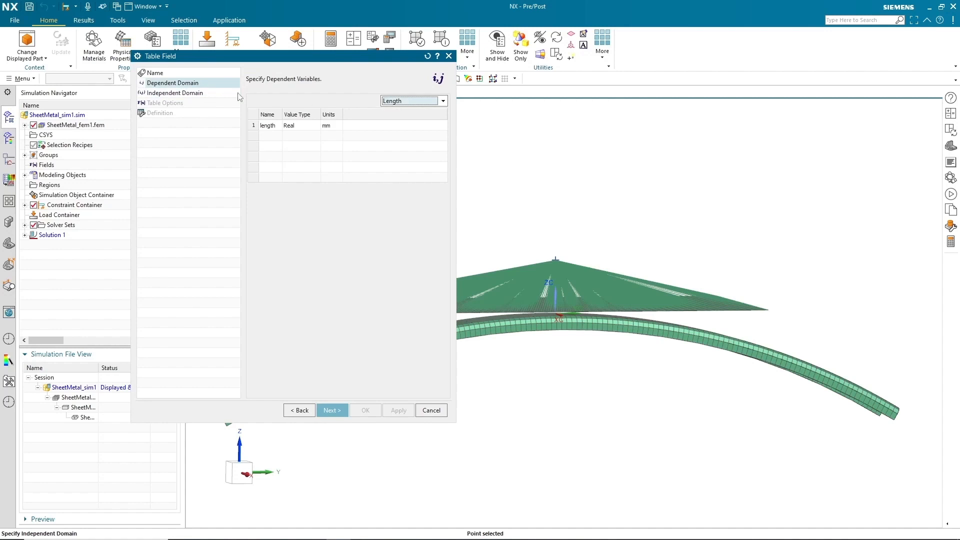
left_click(195, 93)
left_click(399, 109)
key("t")
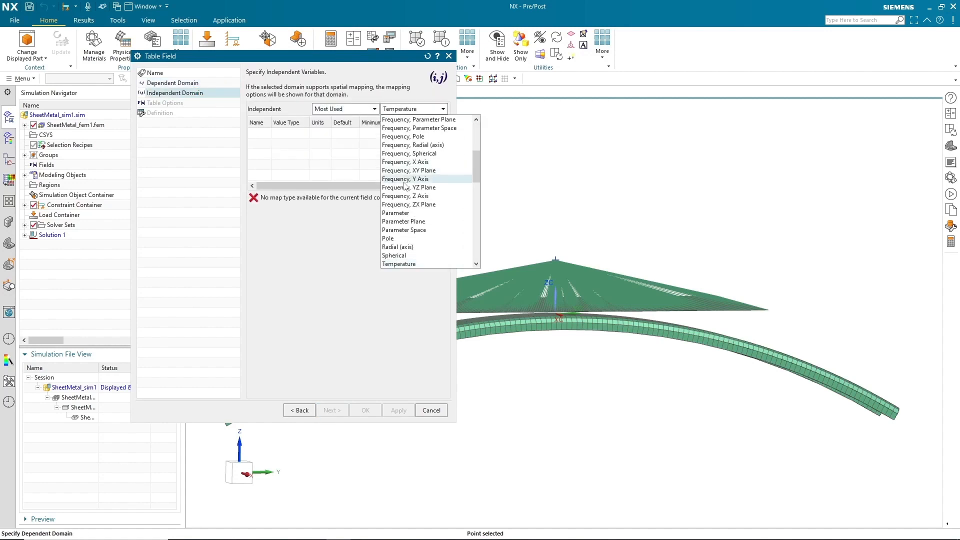
scroll(405, 215, "down", 5)
scroll(405, 215, "down", 5)
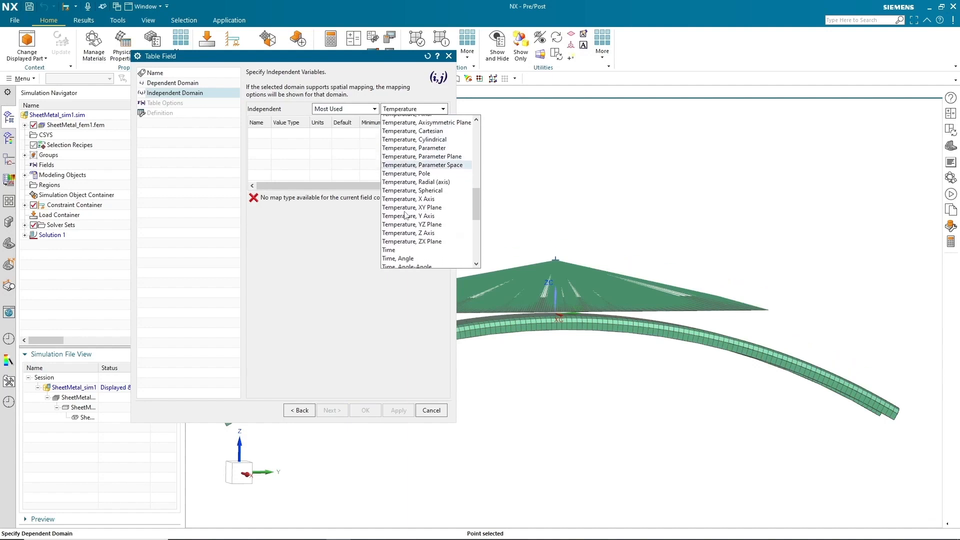
left_click(396, 249)
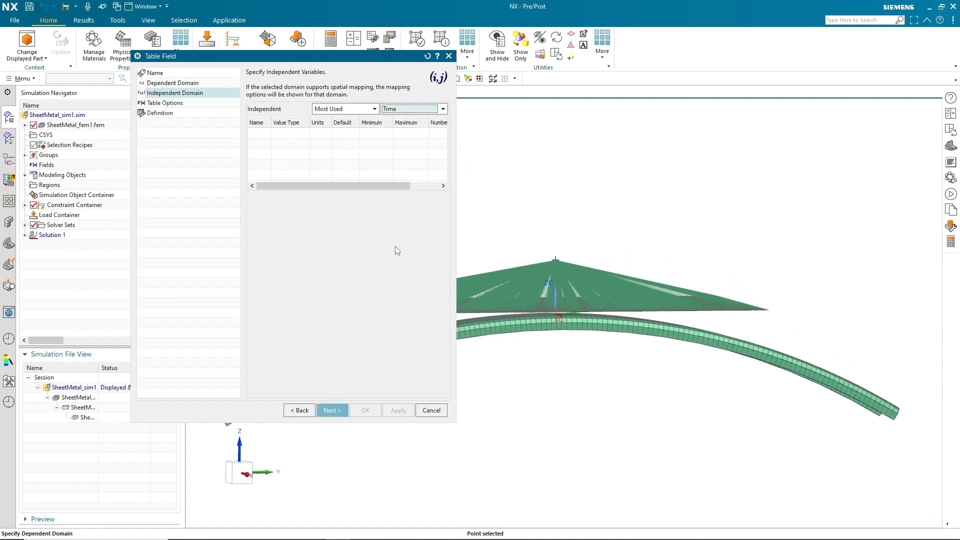
Define the DOF3 table with lengths of 0, -25, -50 and 0 mm at times 0, 1, 2 and 3 s
left_click(176, 115)
left_click(303, 130)
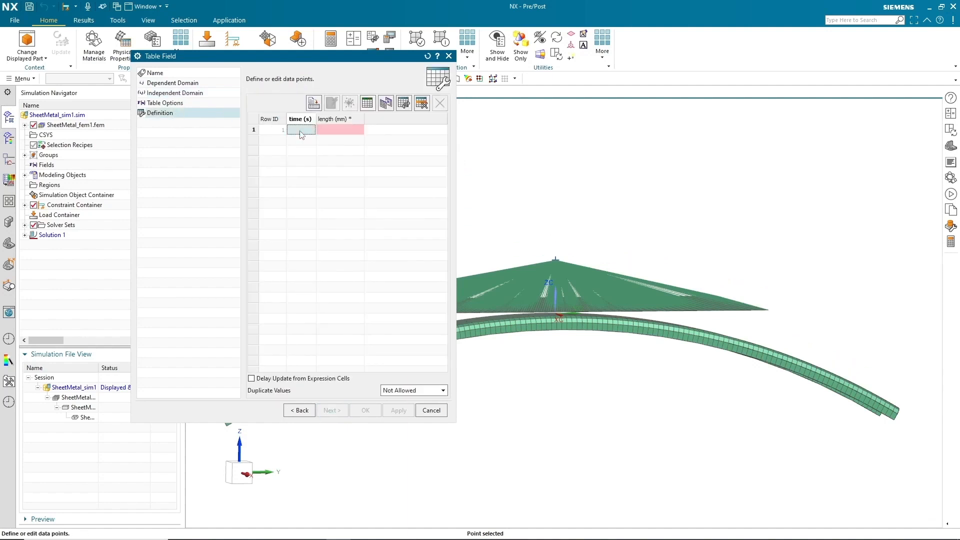
type("0")
key("Tab")
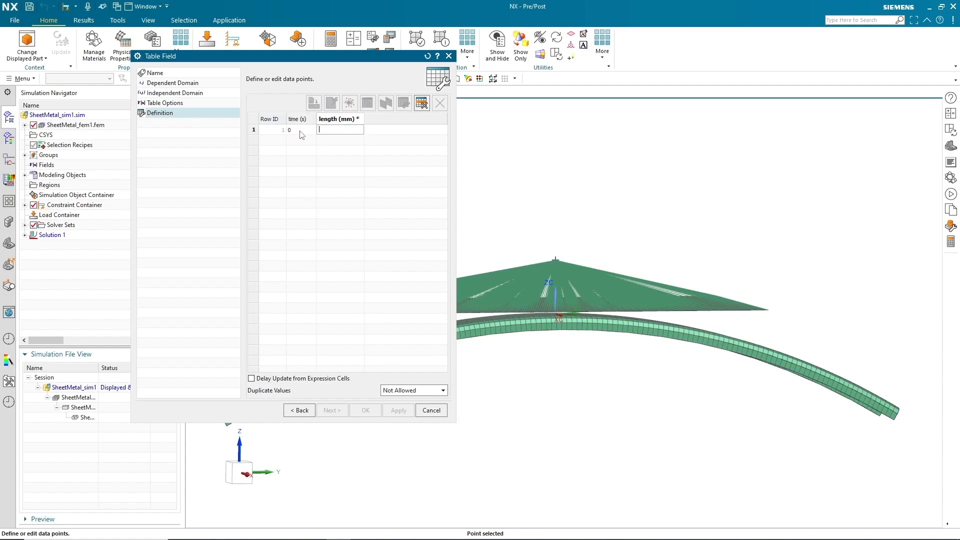
key("Tab")
type("1")
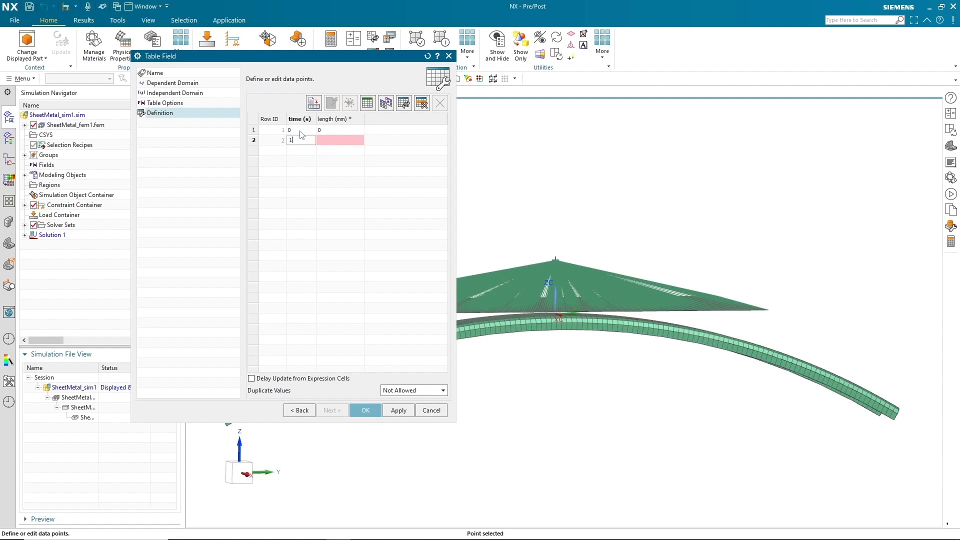
key("Tab")
type("-25")
key("Tab")
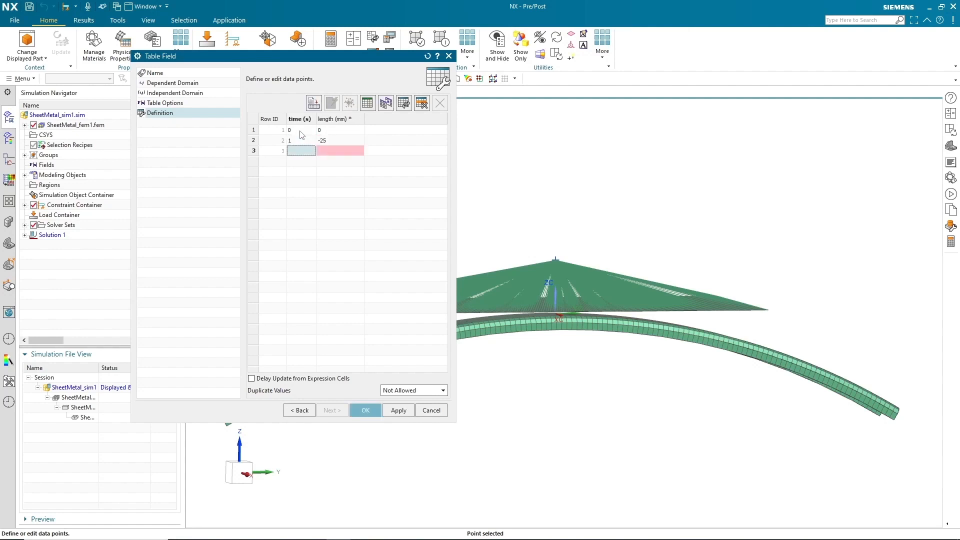
type("2")
key("Tab")
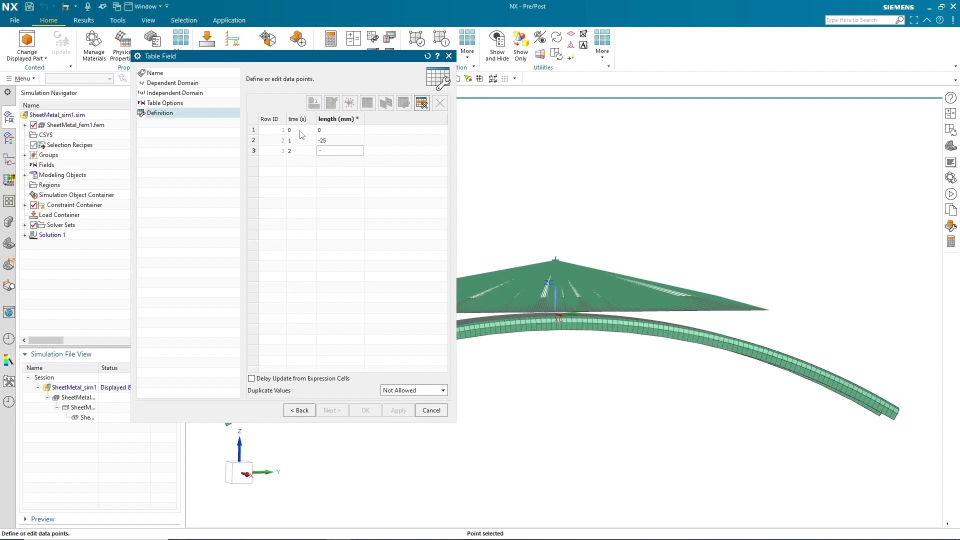
key("Tab")
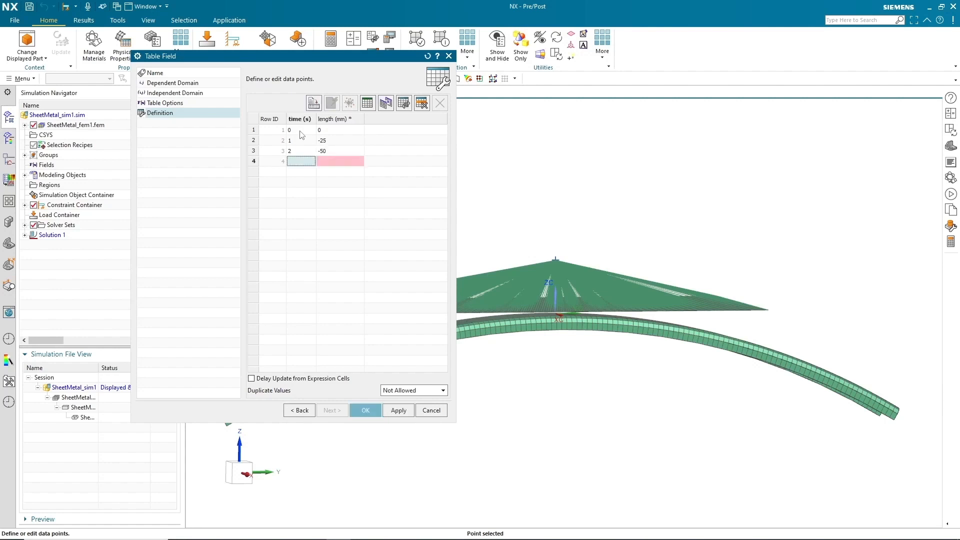
type("3")
key("Tab")
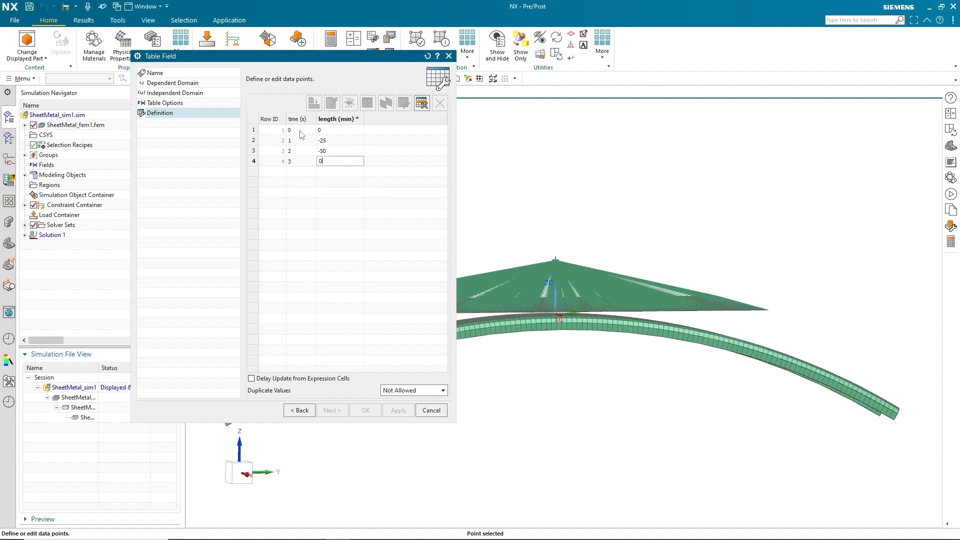
key("Tab")
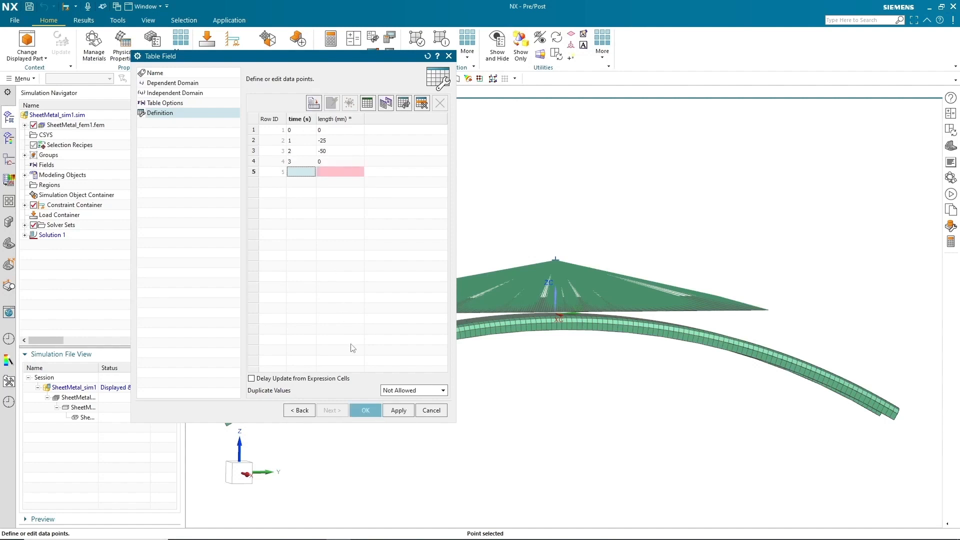
left_click(366, 411)
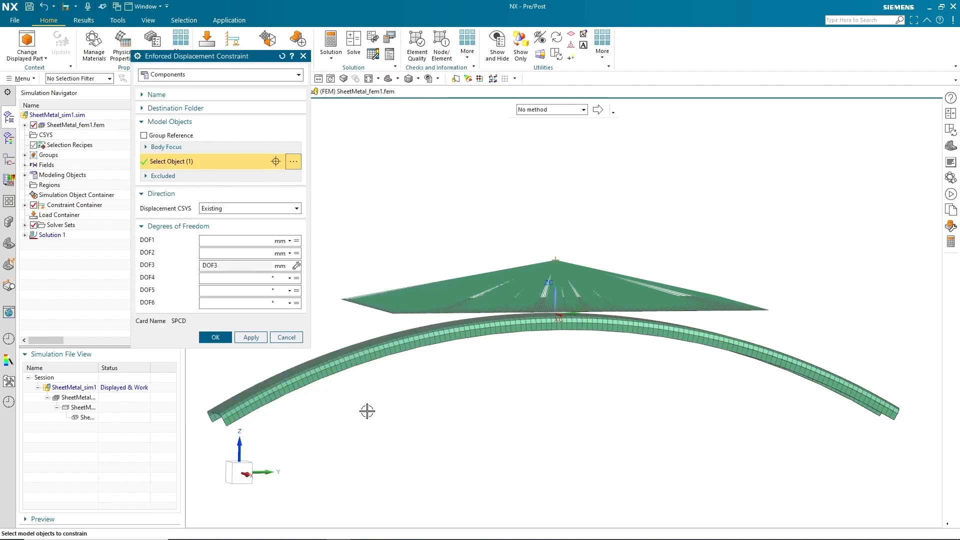
Set DOF1, DOF2, DOF4, DOF5 and DOF6 to 0 and create the enforced displacement constraint
left_click(224, 242)
key("Tab")
key("Tab")
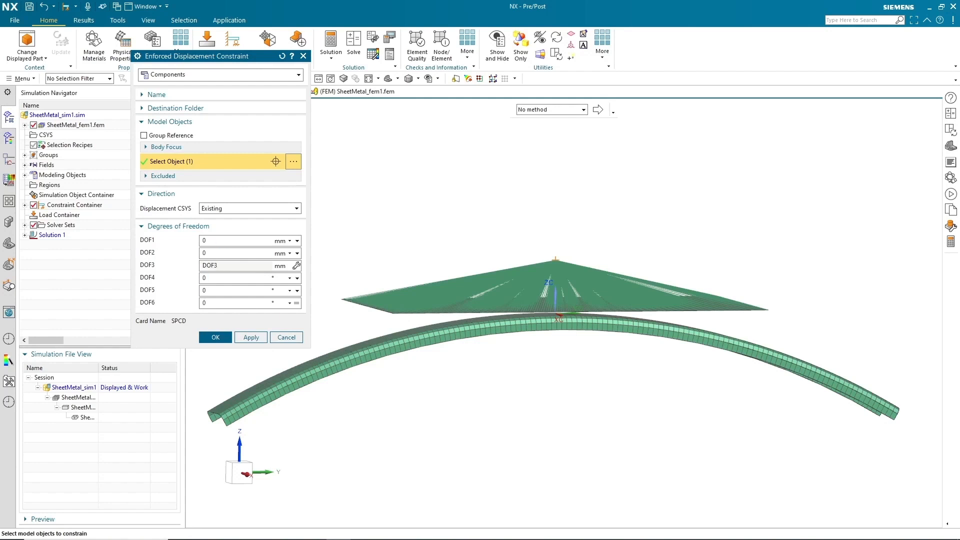
left_click(223, 336)
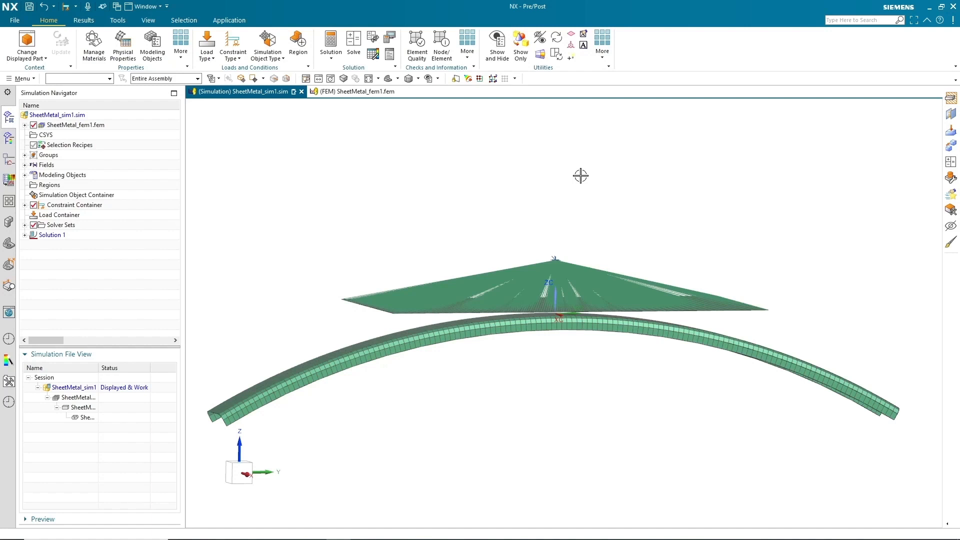
Start a Fixed Constraint with selection limited to polygon edges and the Tangent Continuous Edges method
scroll(581, 175, "down", 2)
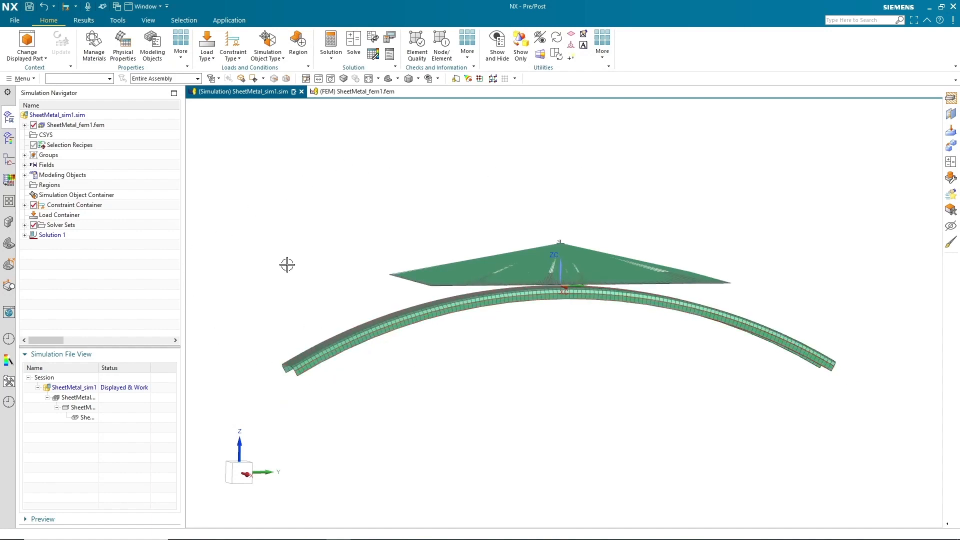
left_click(233, 53)
left_click(240, 94)
left_click(78, 79)
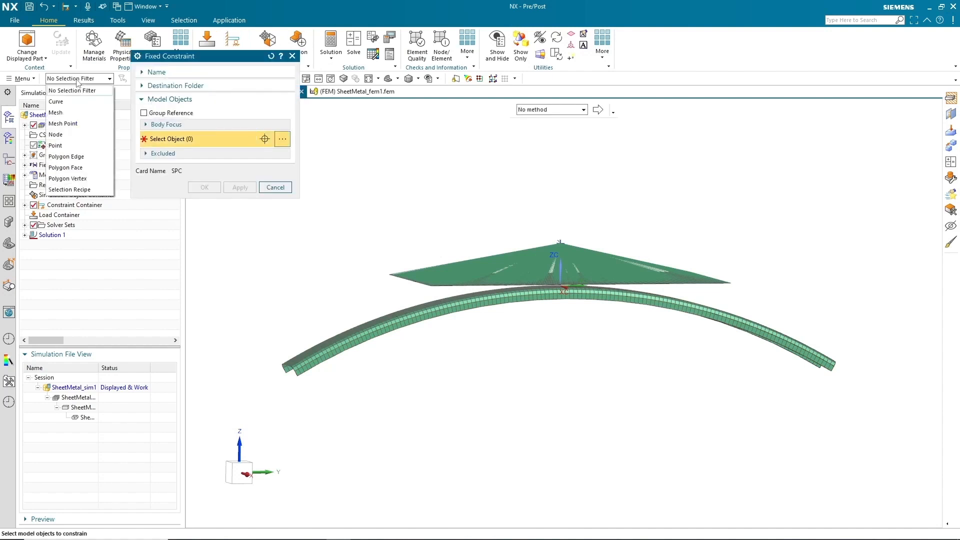
left_click(73, 159)
left_click(536, 110)
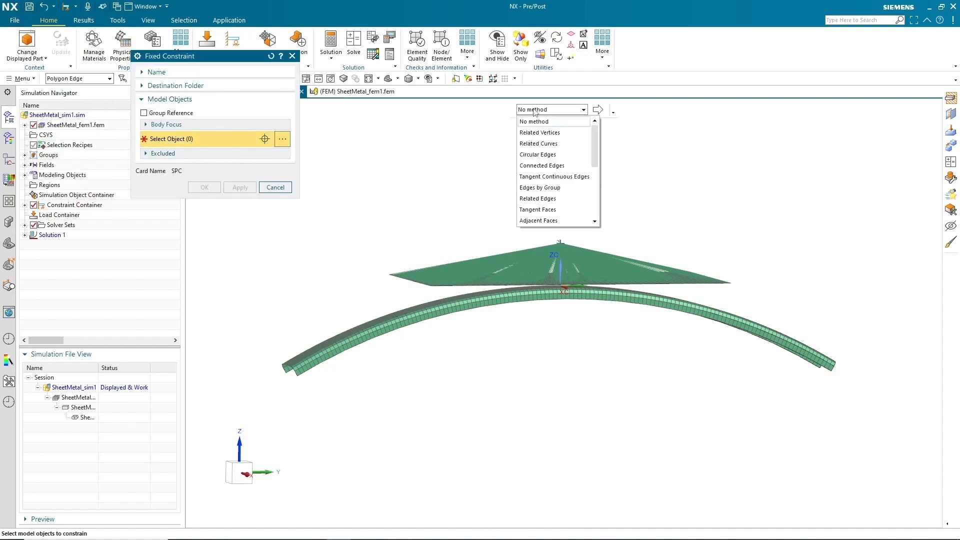
left_click(551, 177)
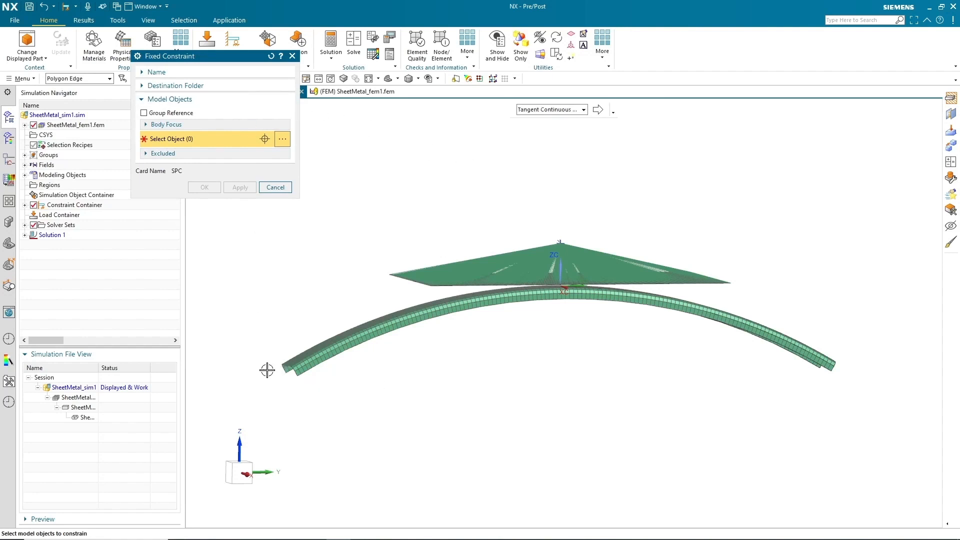
Apply the fixed constraint to the profile edges at both ends of the curved sheet
scroll(287, 398, "up", 2)
left_click(295, 357)
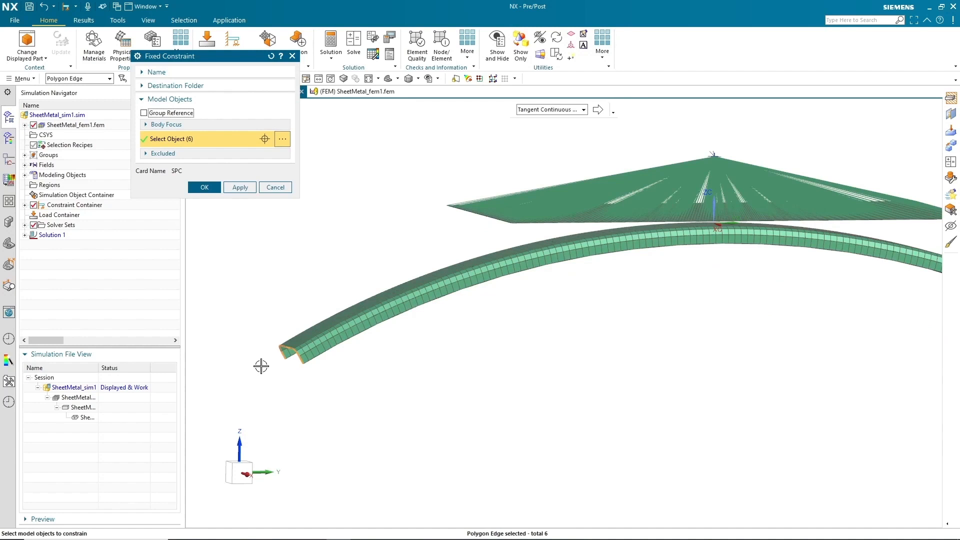
scroll(253, 364, "down", 2)
left_click(711, 354)
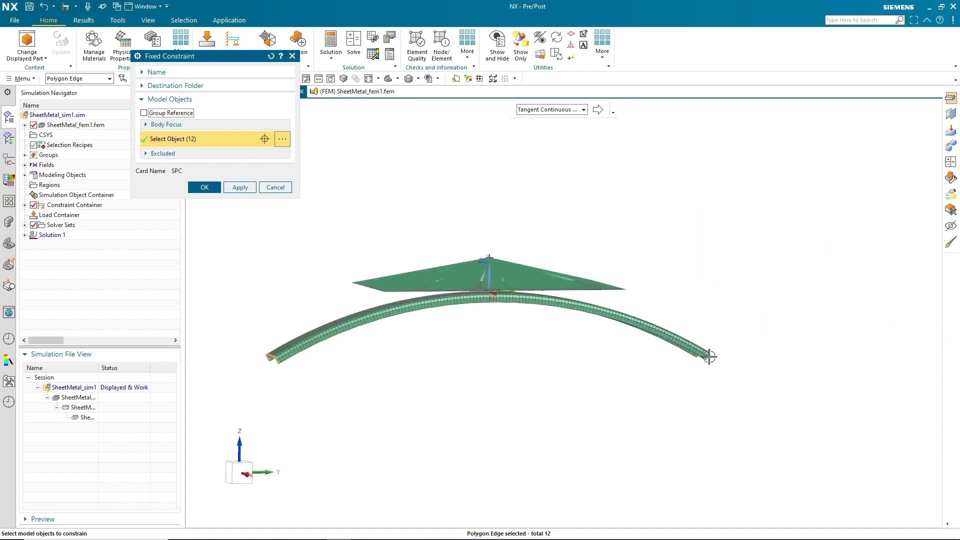
mouse_move(708, 388)
middle_mouse_down()
mouse_move(676, 392)
mouse_move(722, 391)
middle_mouse_up()
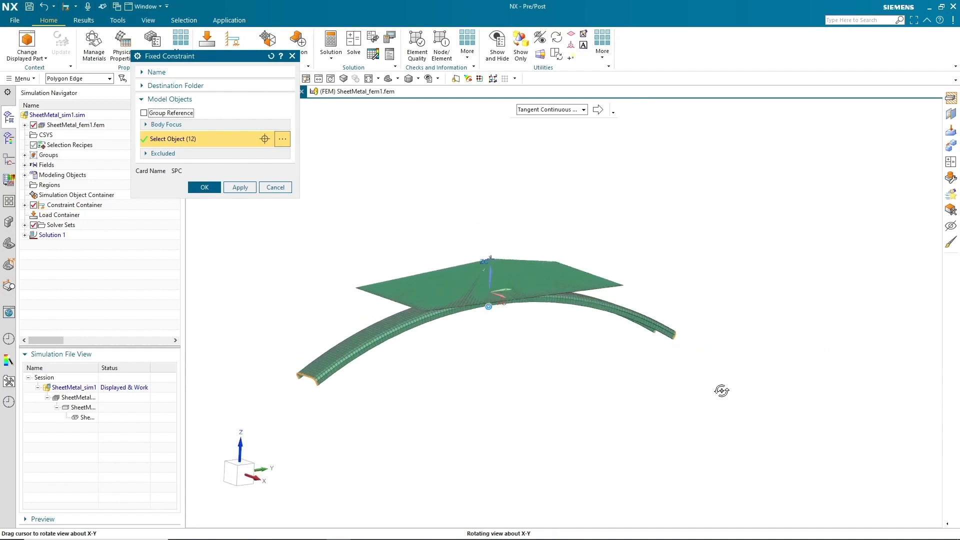
left_click(205, 188)
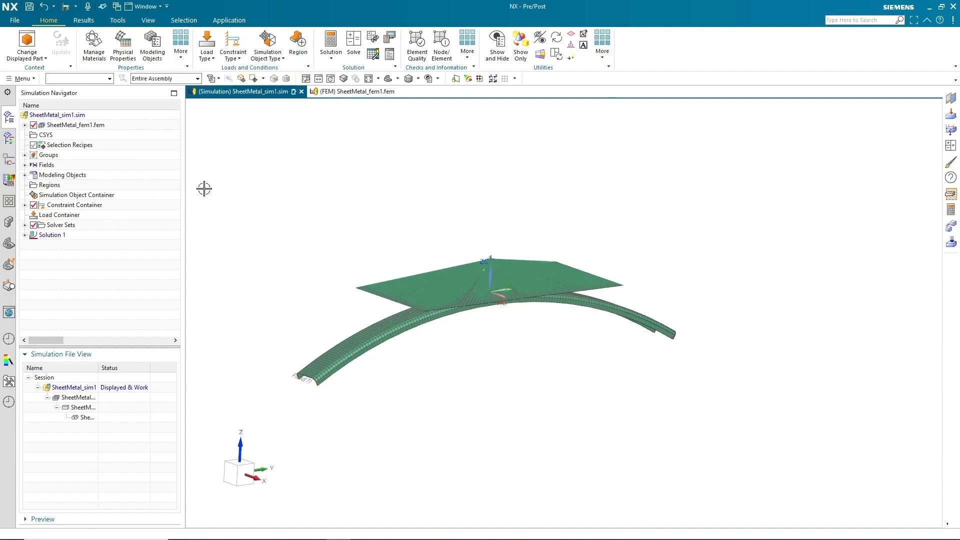
Hide the 2D Collectors of SheetMetal_fem1.fem in the simulation
scroll(287, 375, "up", 3)
scroll(288, 373, "down", 2)
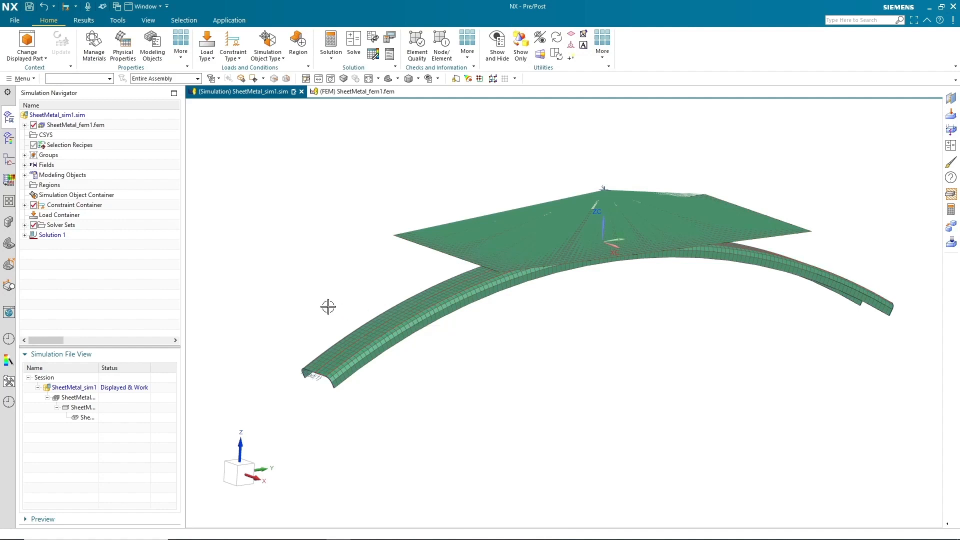
left_click(24, 125)
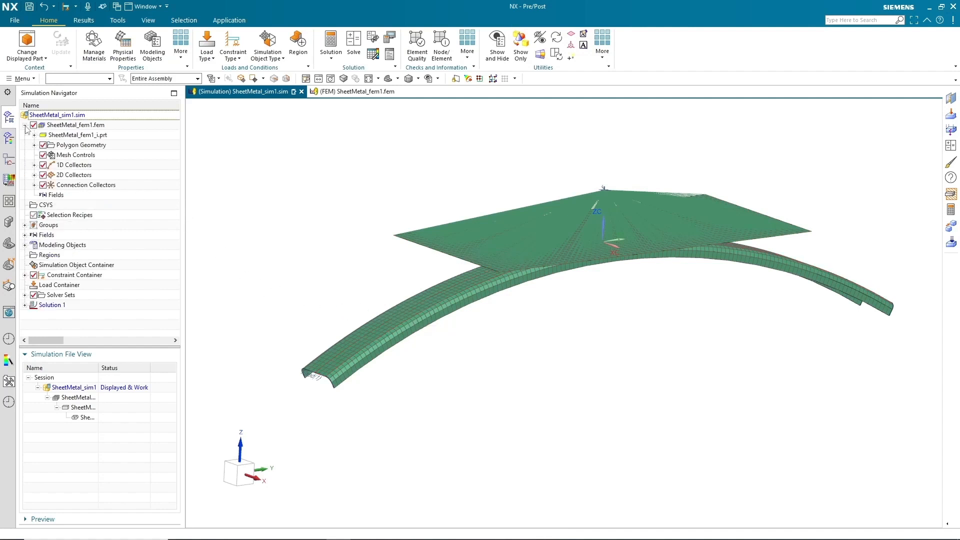
left_click(43, 175)
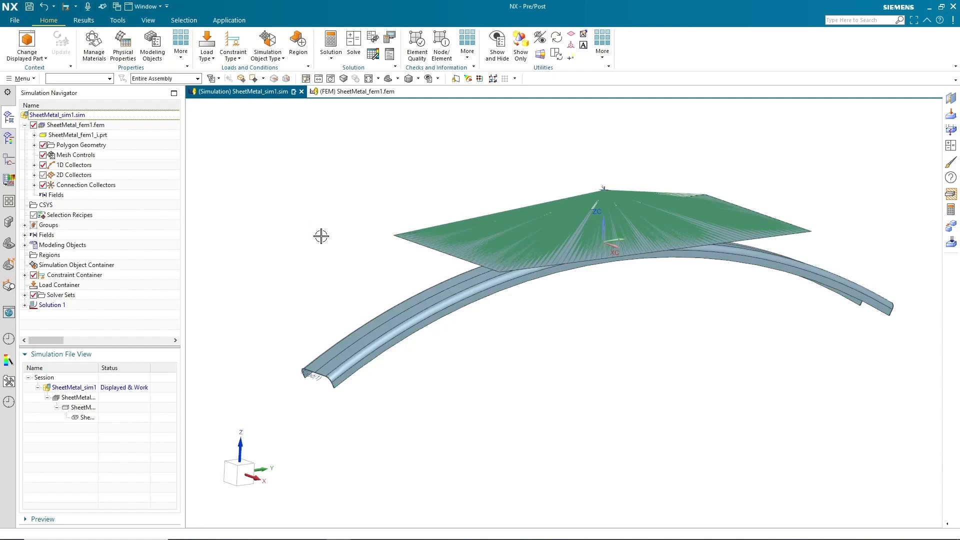
Start a manual Surface-to-Surface Contact and define its source region on the flat plate's face with the surface set to BOTTOM
left_click(275, 62)
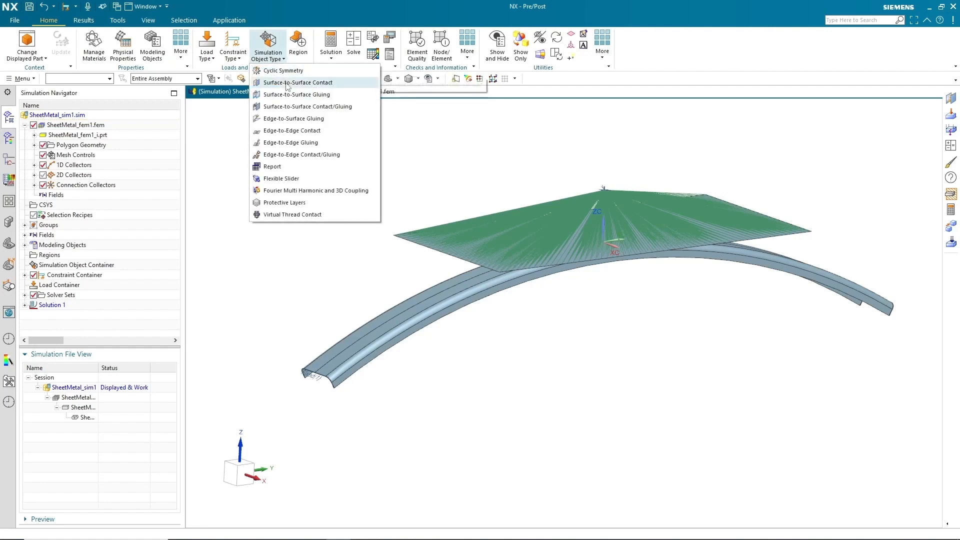
left_click(288, 83)
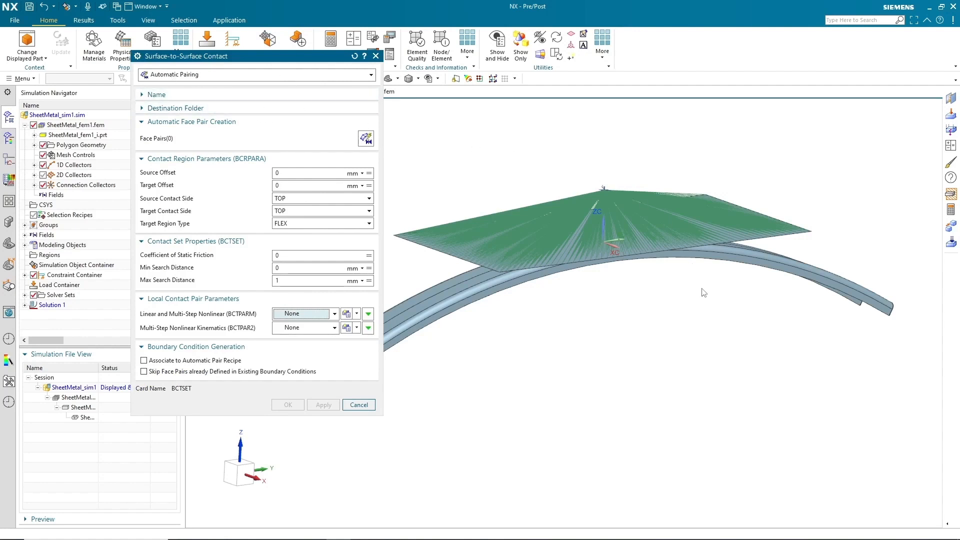
left_click(215, 75)
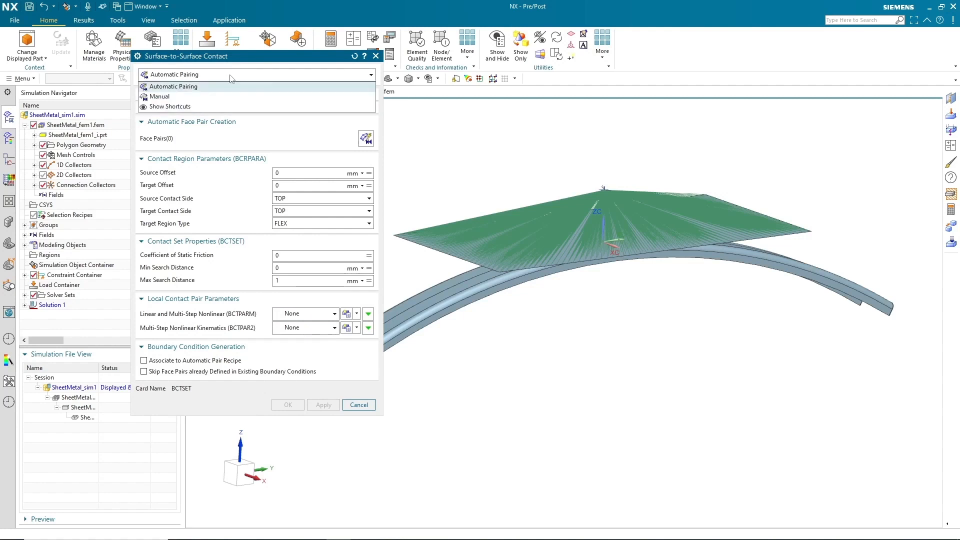
left_click(214, 98)
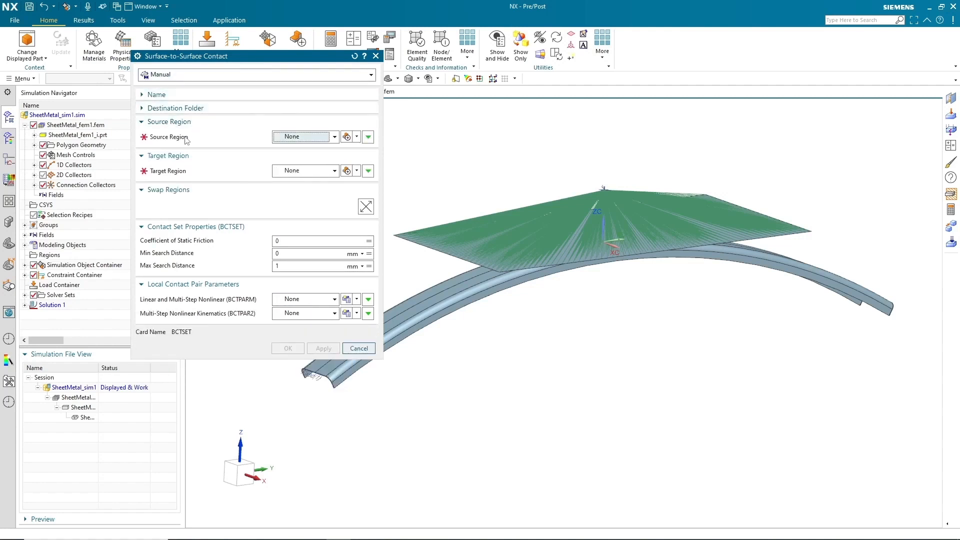
left_click(346, 137)
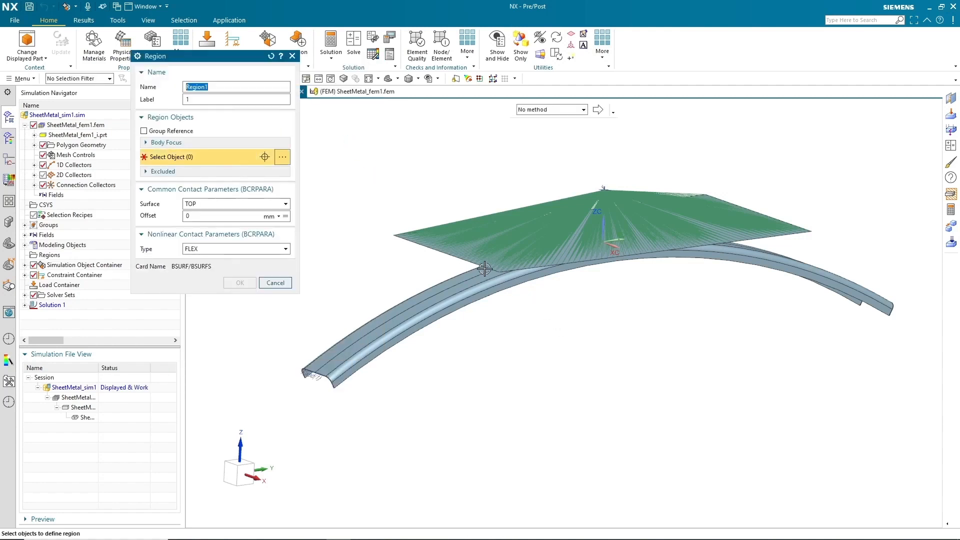
left_click(470, 261)
left_click(258, 204)
left_click(234, 224)
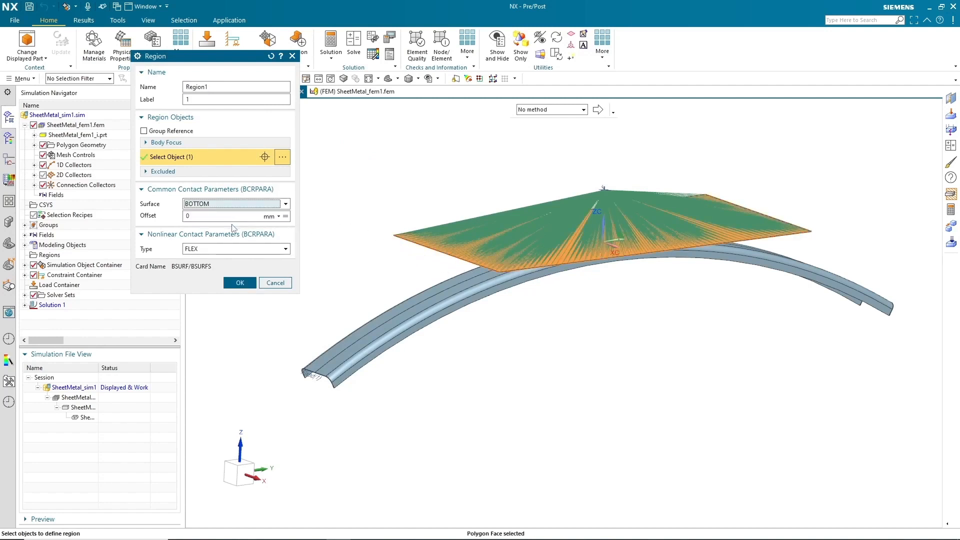
left_click(240, 283)
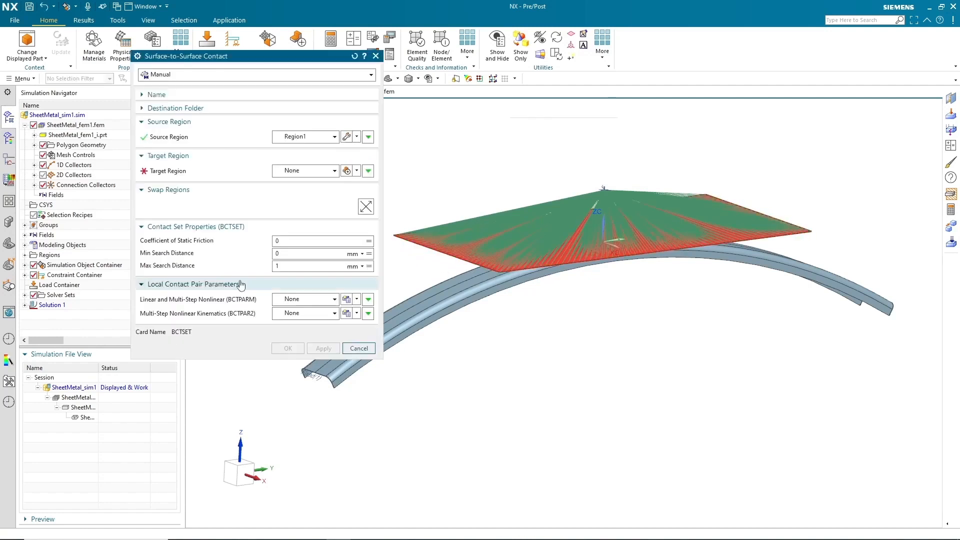
Define the target region from the curved sheet's four outer faces with the TOP surface and create the contact
left_click(347, 172)
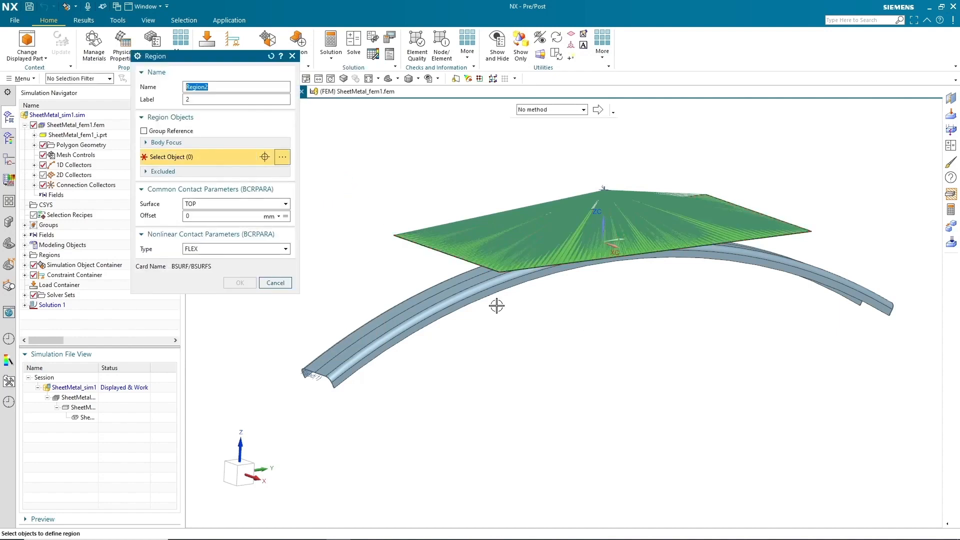
left_click(432, 307)
left_click(426, 312)
left_click(426, 311)
middle_click_drag(425, 311, 529, 358)
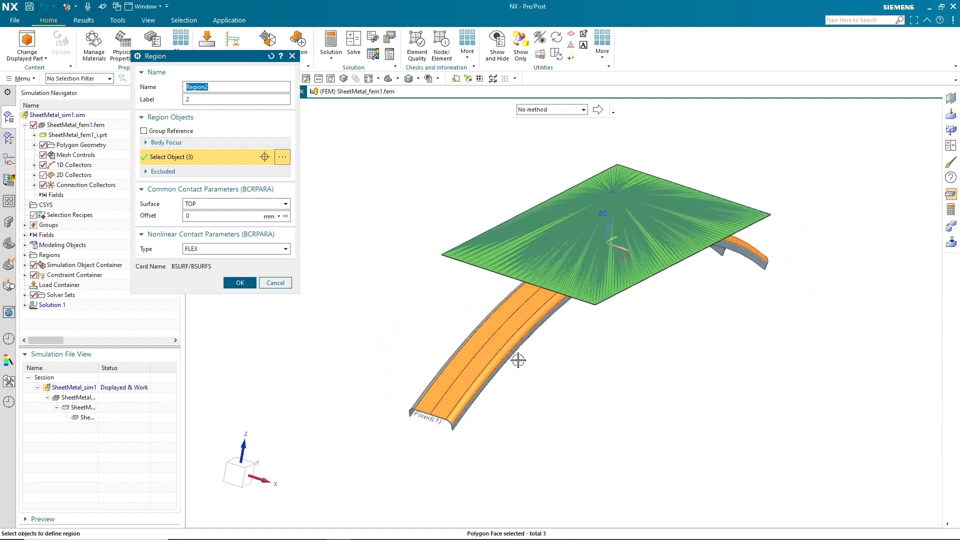
left_click(426, 386)
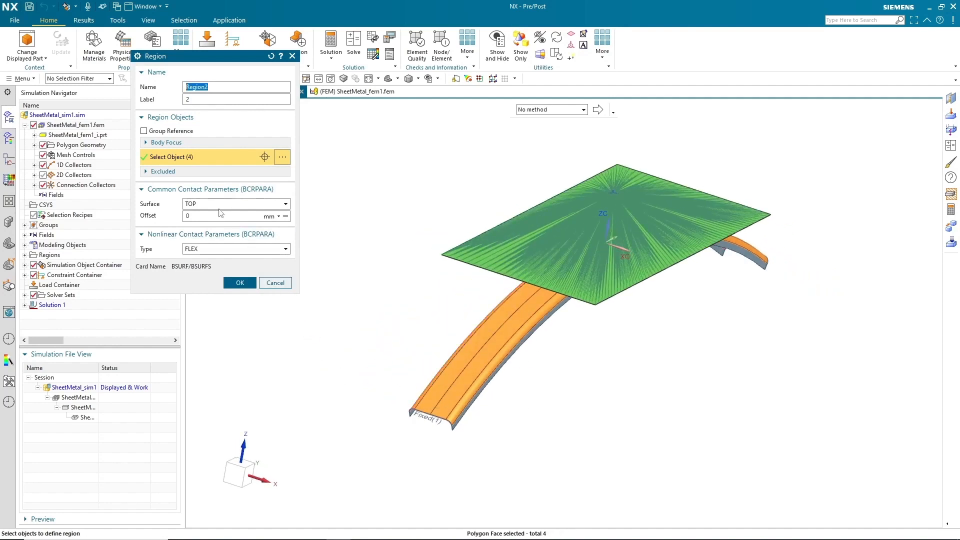
left_click(241, 282)
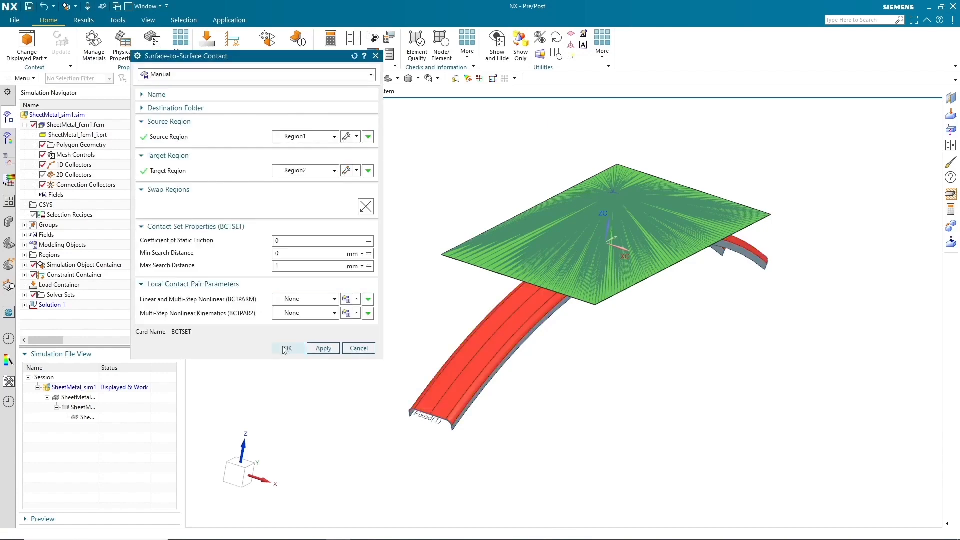
left_click(281, 346)
Solve Solution 1 with the model setup check enabled
middle_click_drag(570, 390, 545, 382)
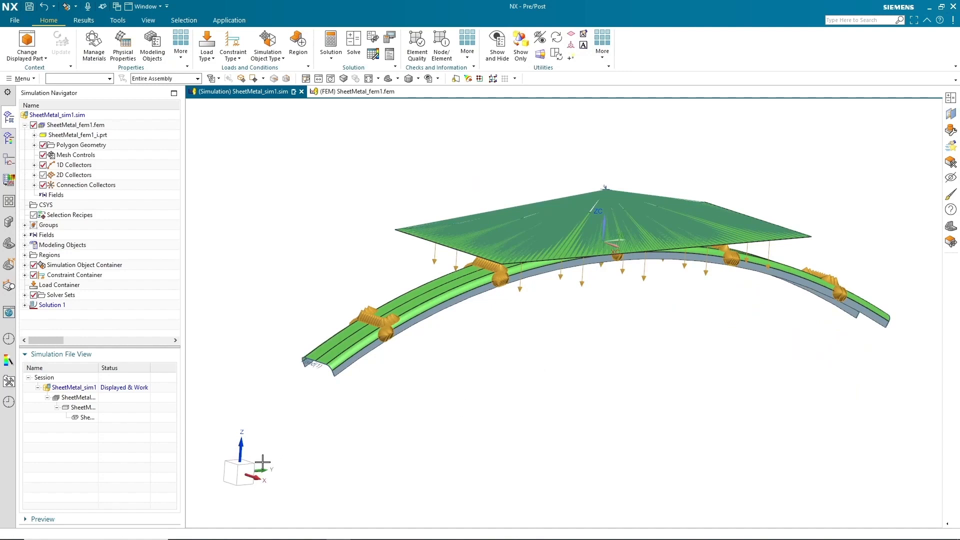
middle_click_drag(476, 401, 479, 373)
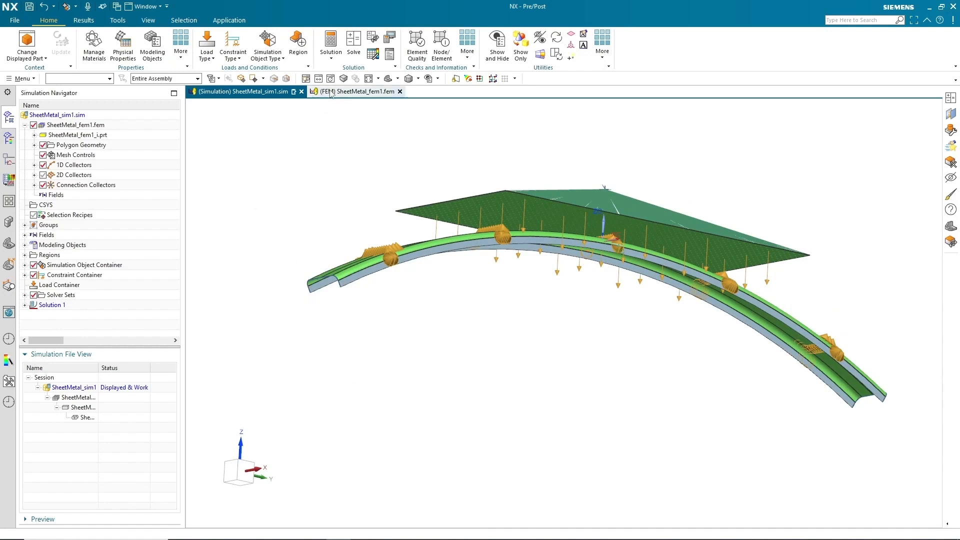
left_click(354, 52)
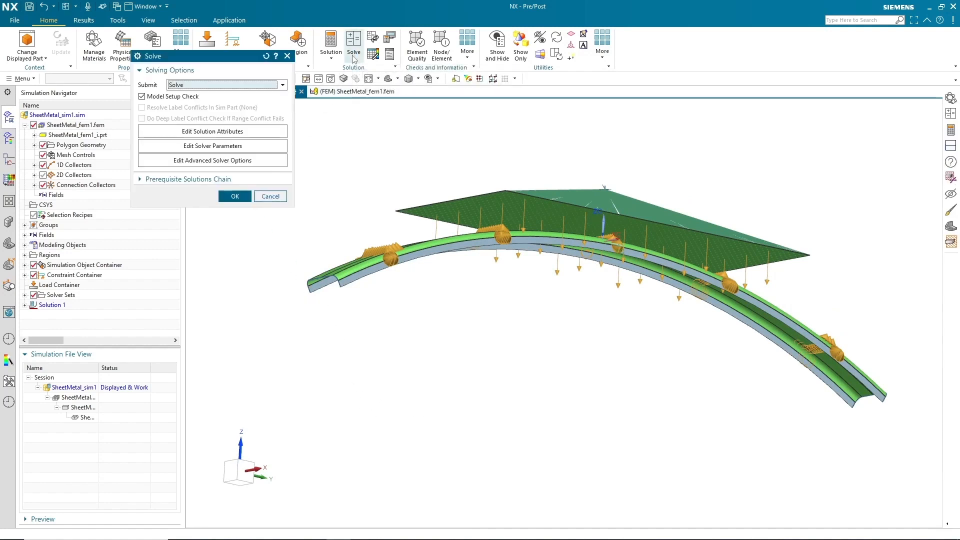
left_click(235, 195)
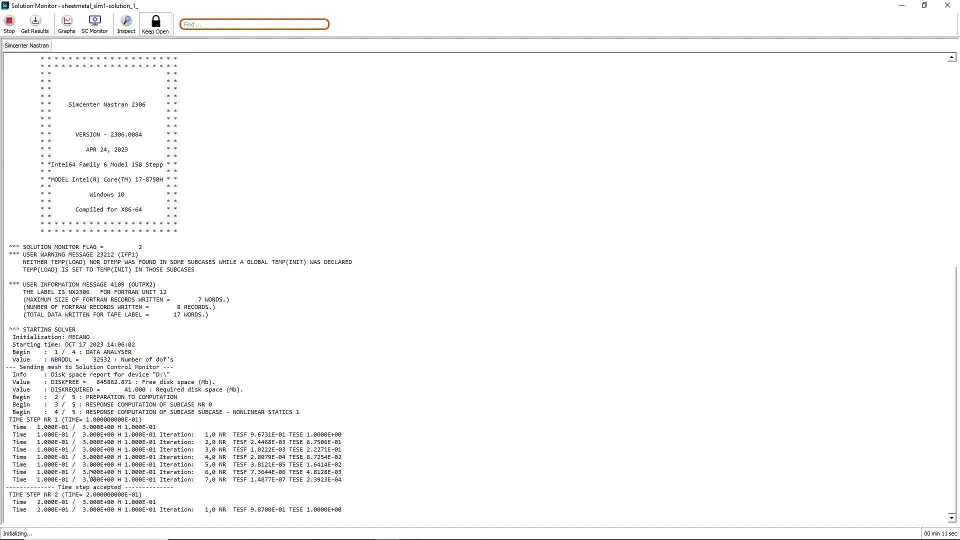
Open the Solution Control Monitor, display Displacement Magnitude and examine the deforming sheet from the side
left_click(94, 22)
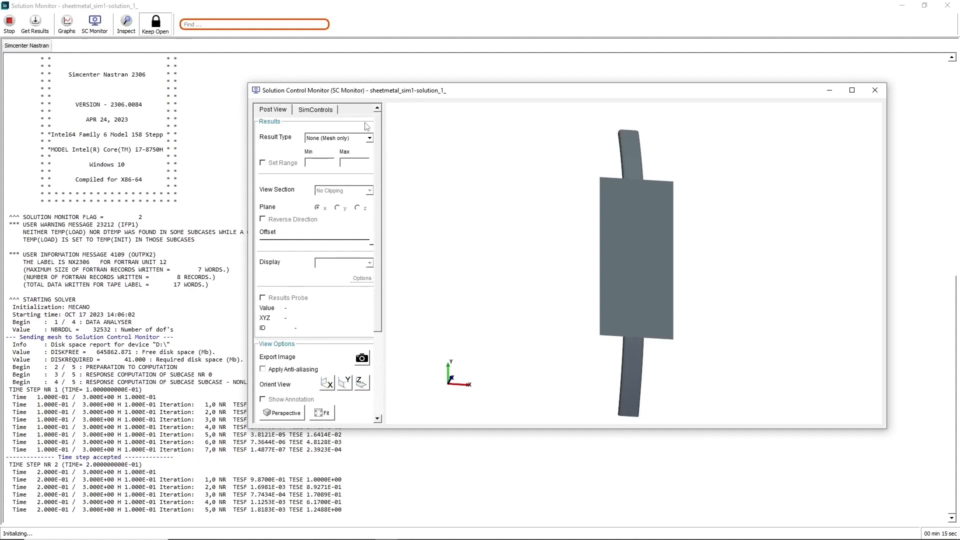
left_click(370, 139)
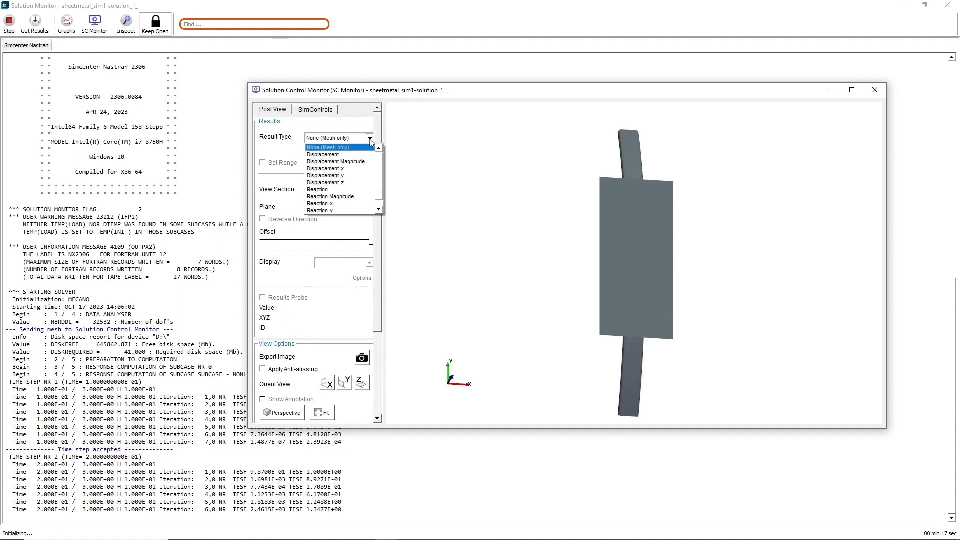
left_click(352, 162)
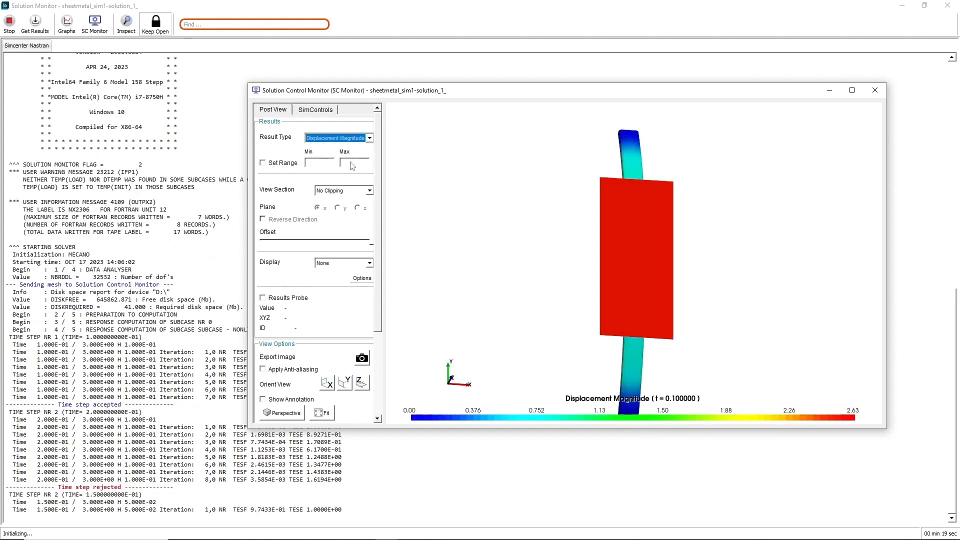
left_click_drag(528, 312, 836, 244)
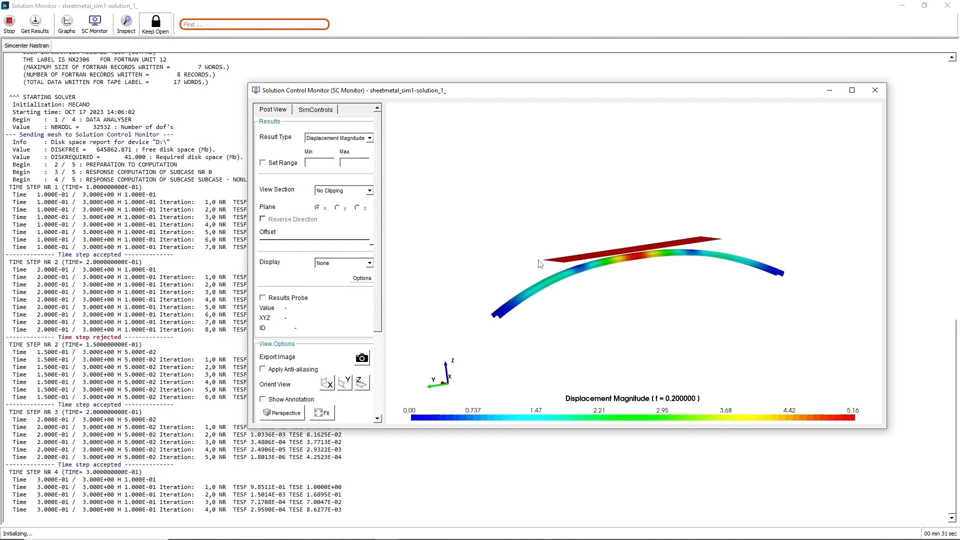
Examine the Plastic, Creep, Damage and Contact graphs of the contact and material status during the solve
left_click(69, 32)
left_click(68, 32)
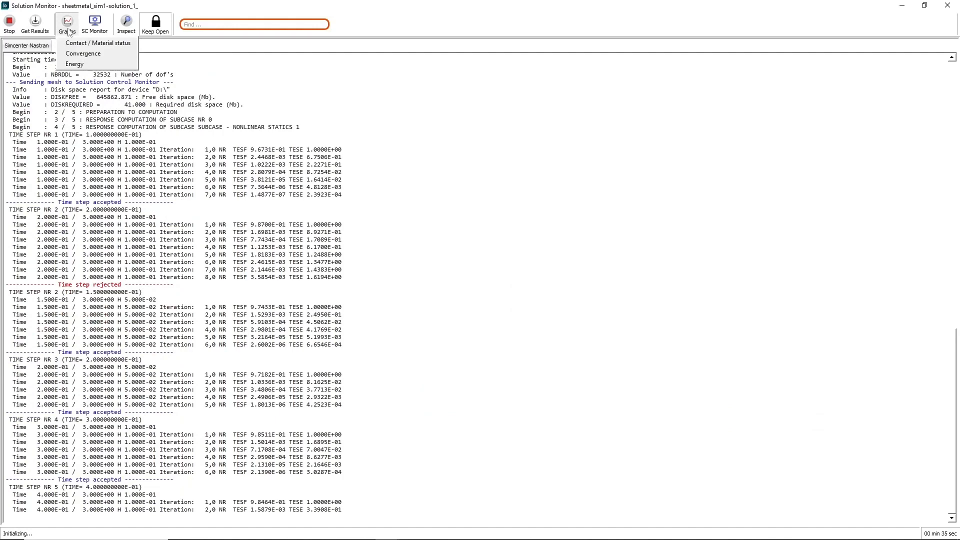
left_click(71, 47)
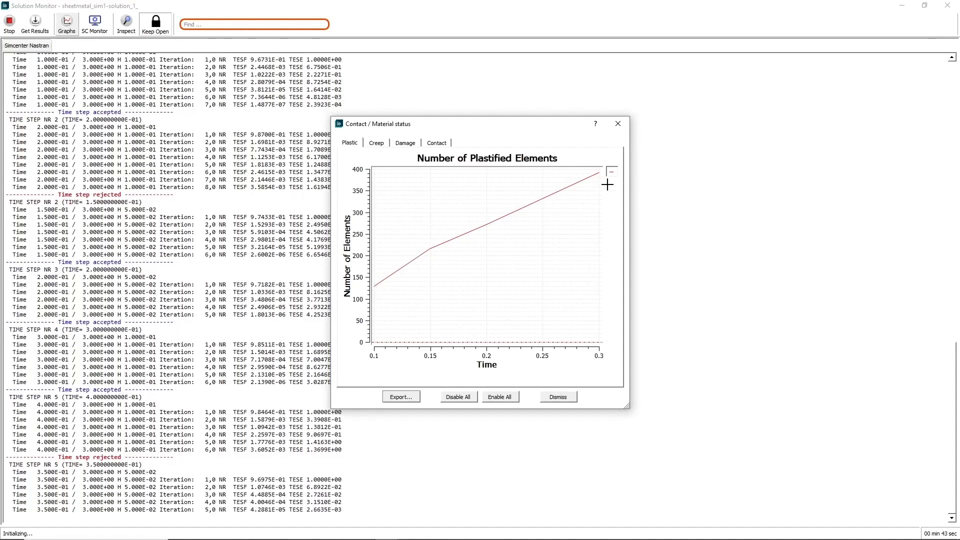
left_click(377, 144)
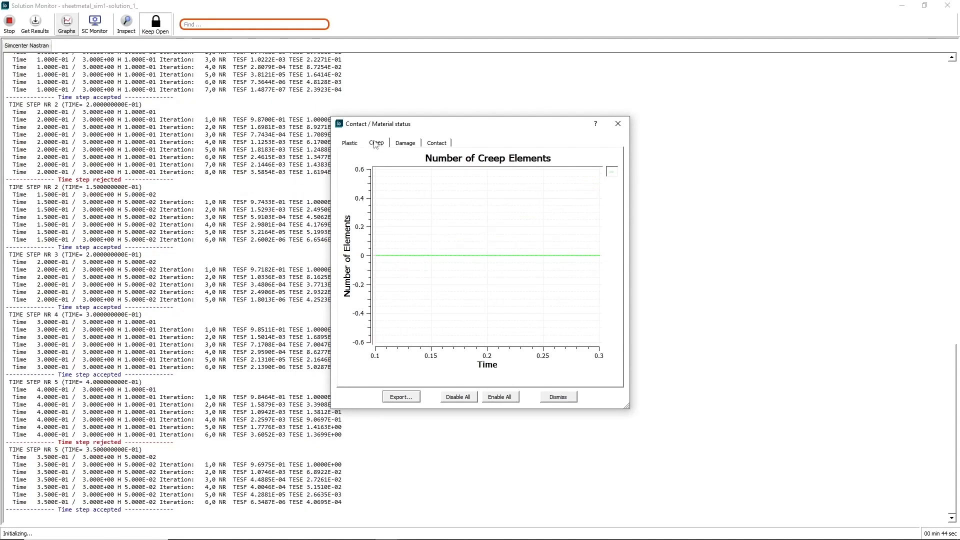
left_click(404, 144)
left_click(439, 144)
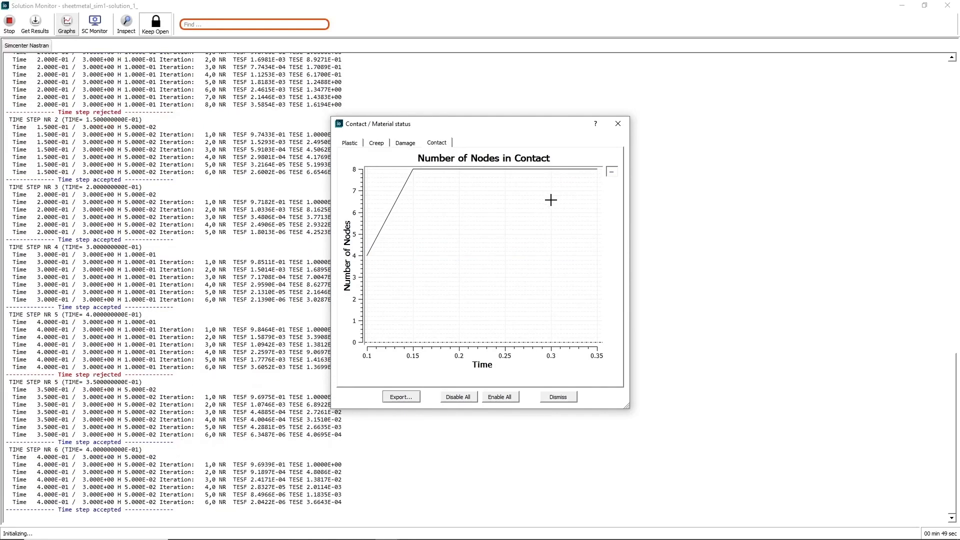
Examine the Convergence graphs for time steps, convergence criteria and cumulative iterations, and close them
left_click(57, 25)
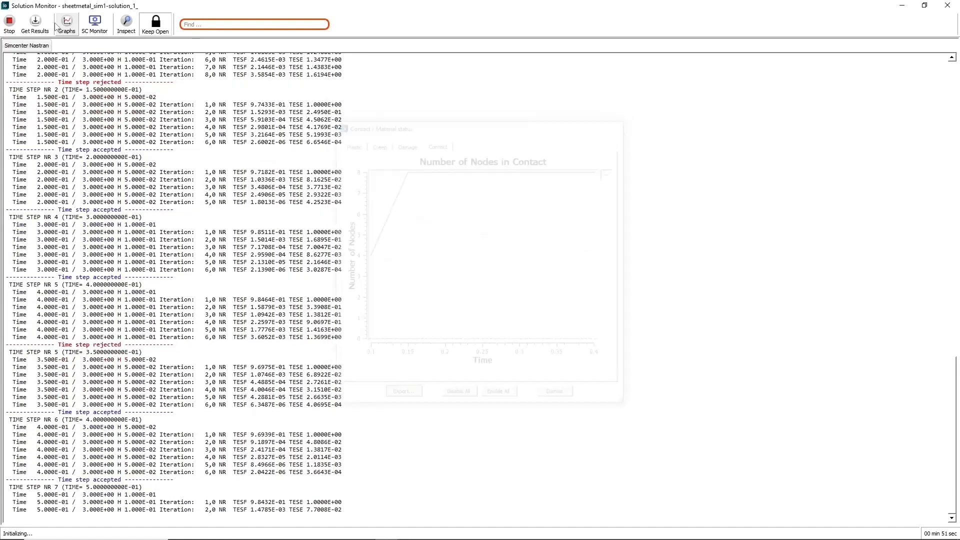
left_click(65, 25)
left_click(75, 54)
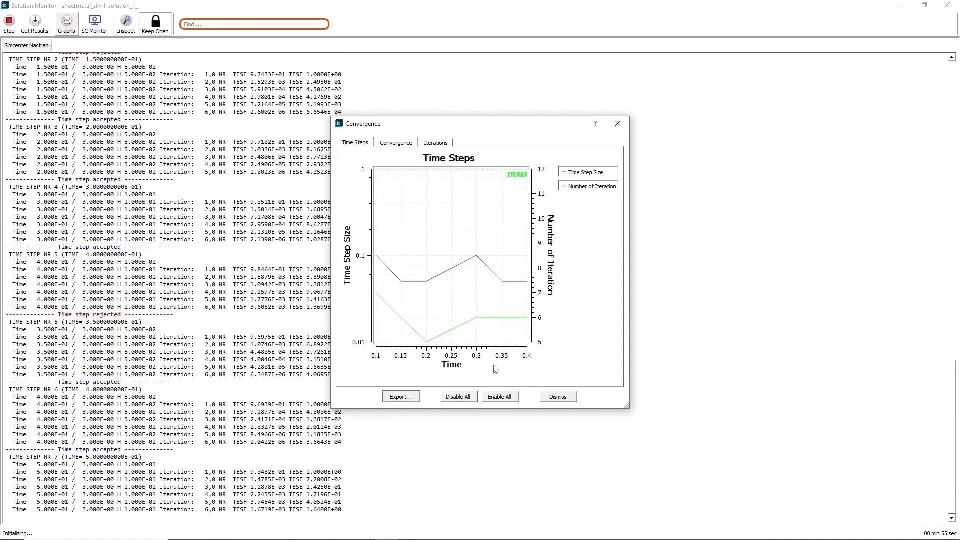
left_click(396, 142)
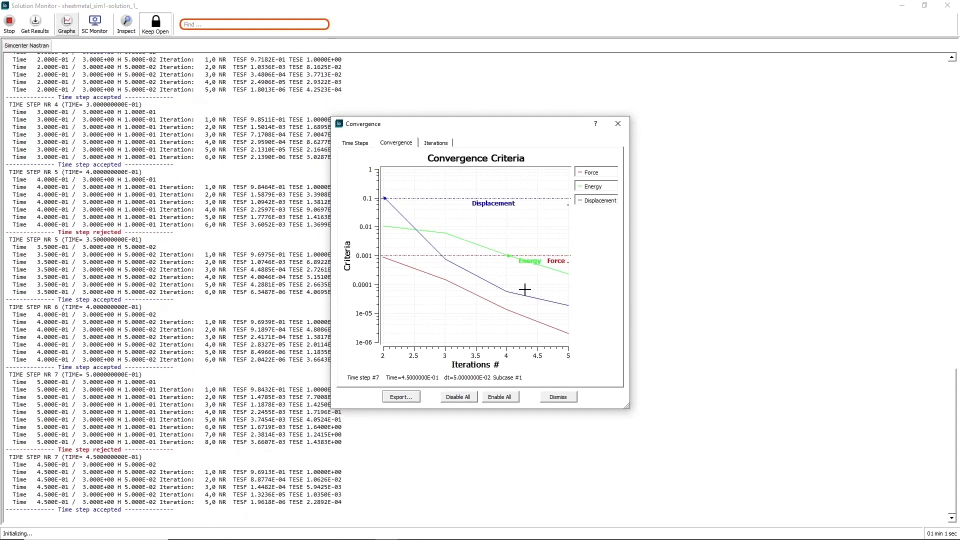
left_click(447, 145)
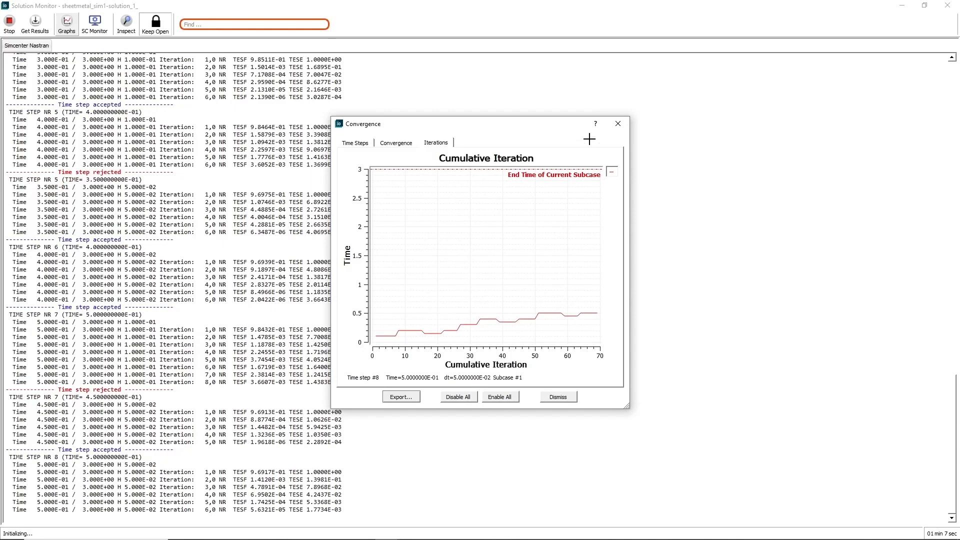
left_click(618, 124)
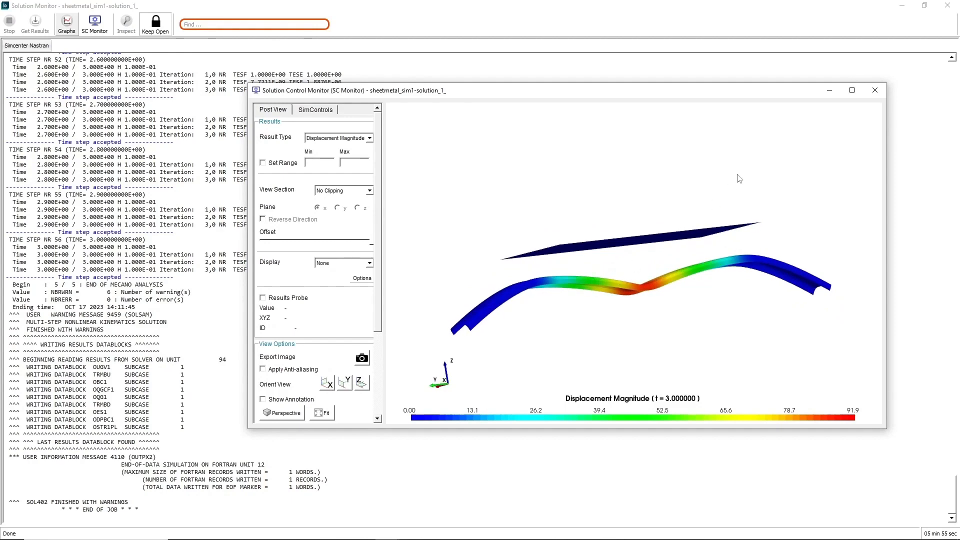
Close the Solution Control Monitor, Solution Monitor, Analysis Job Monitor and Information window after the solve
left_click(876, 91)
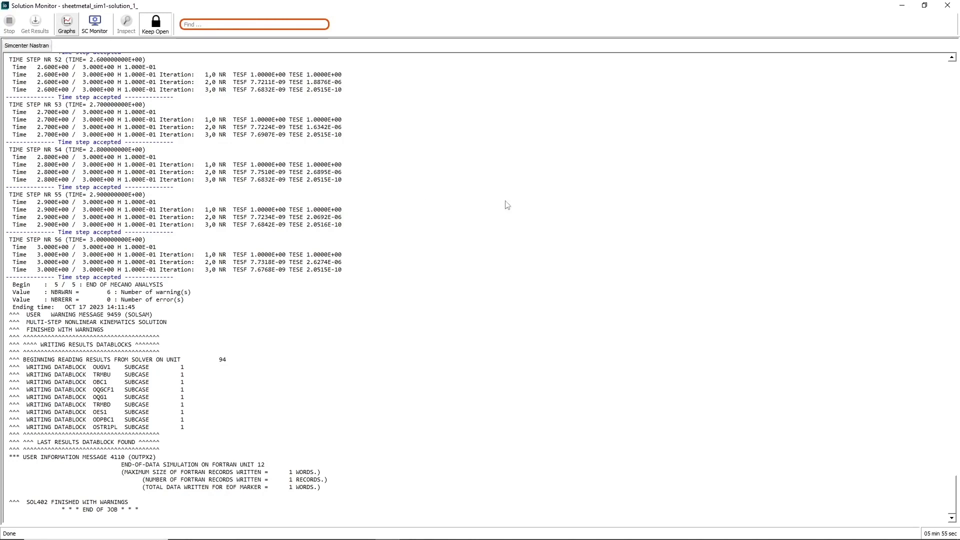
left_click(948, 5)
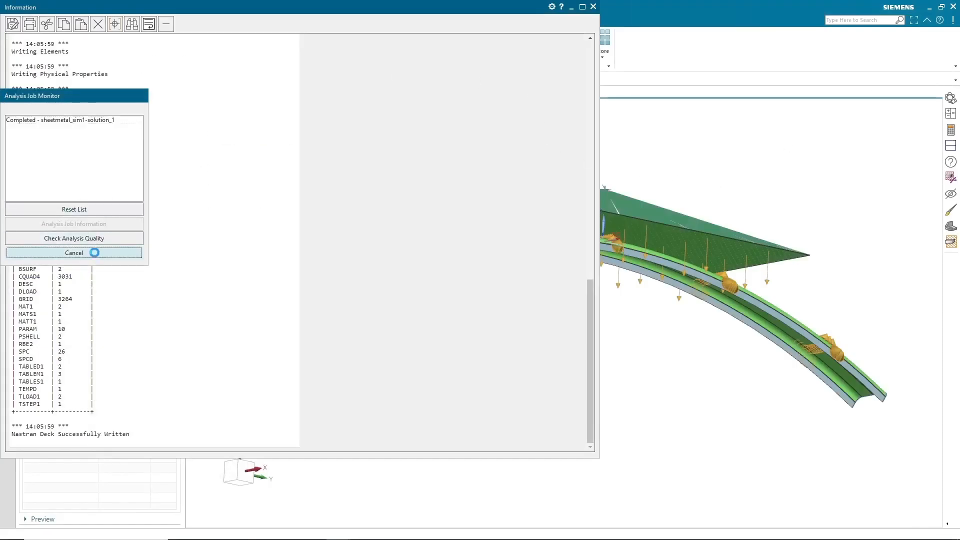
left_click(72, 253)
left_click(594, 6)
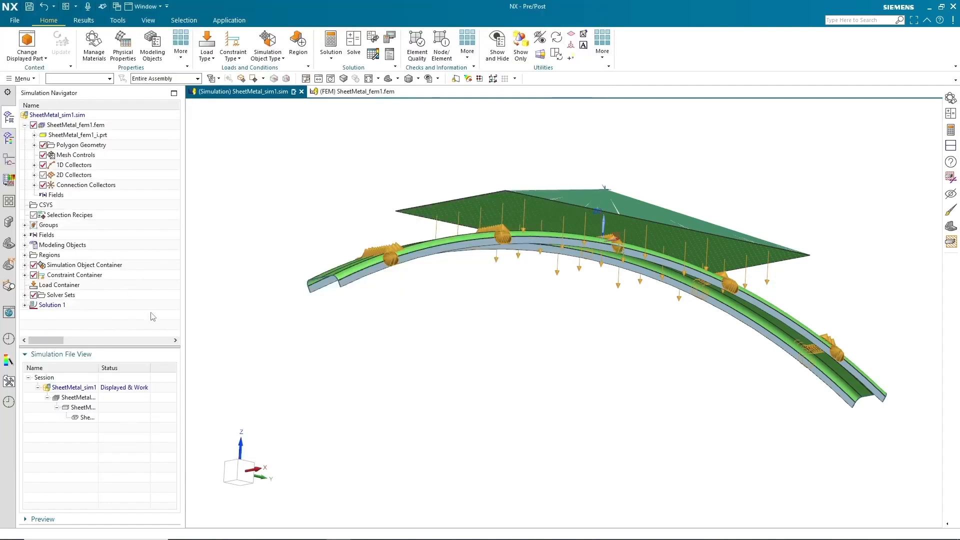
Open the Structural results of Solution 1 in post-processing and expand their list of time increments
left_click(25, 305)
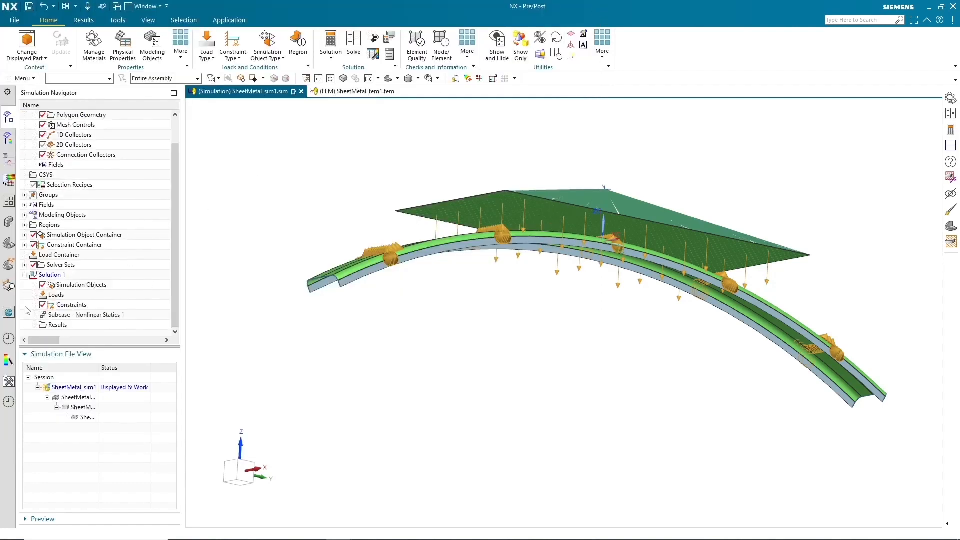
left_click(34, 326)
double_click(68, 326)
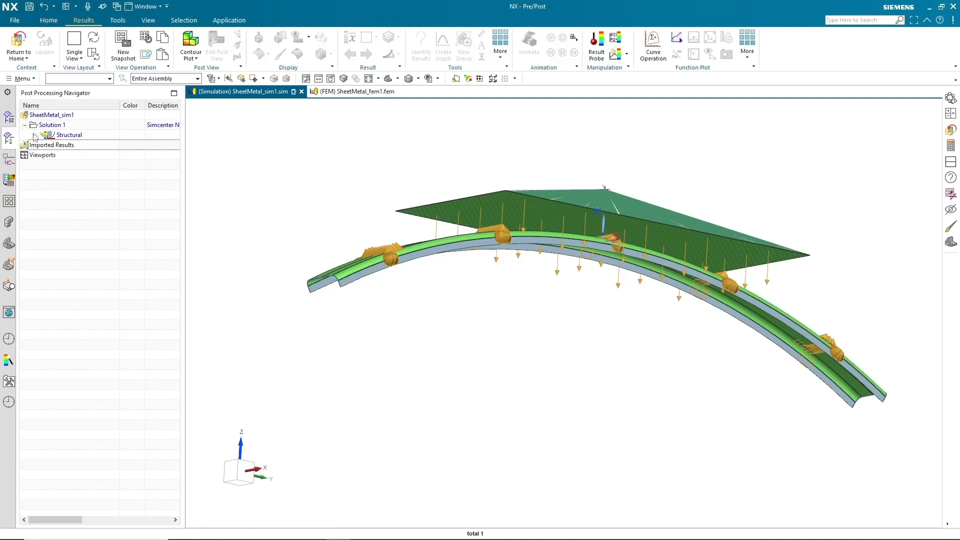
left_click(34, 135)
left_click(44, 125)
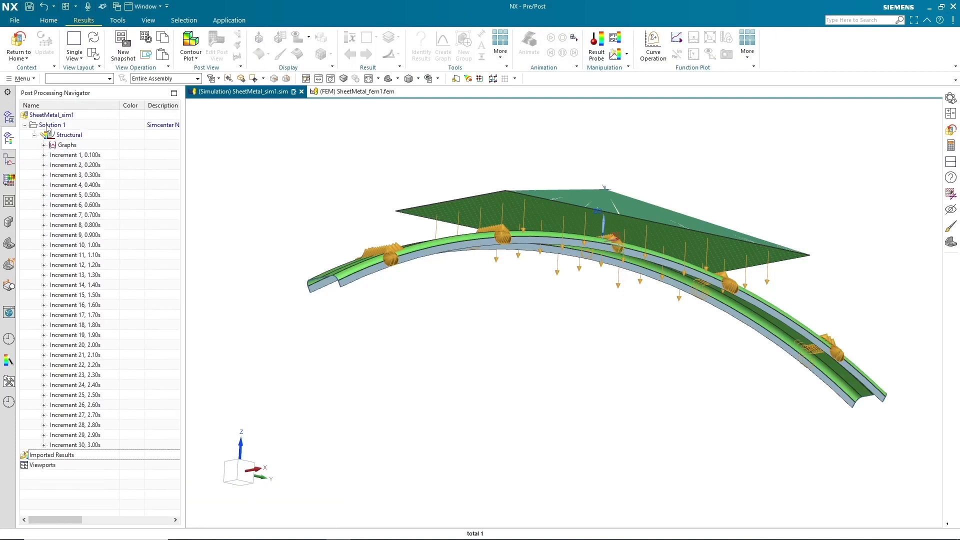
middle_click_drag(457, 332, 462, 340)
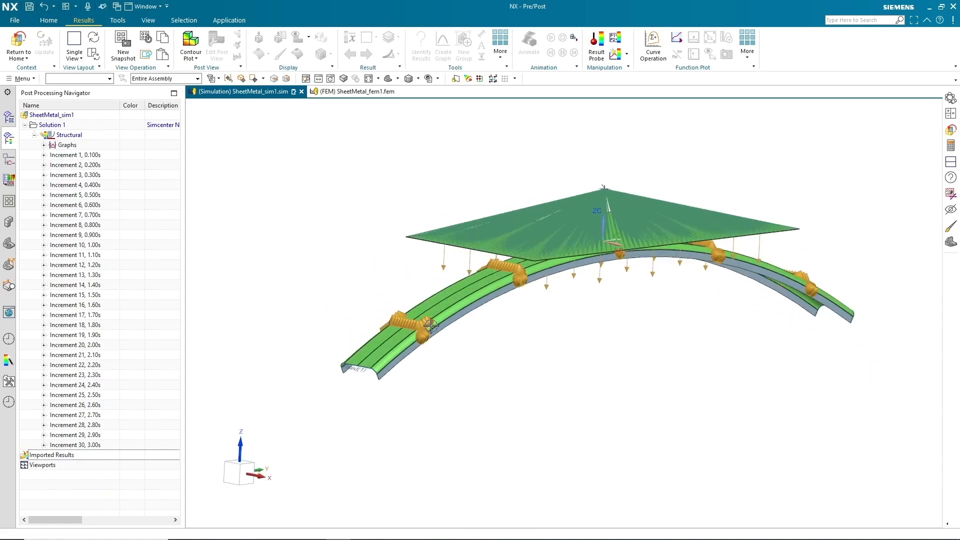
Plot the nodal displacement result of Increment 1, 0.100s
left_click(44, 155)
double_click(78, 165)
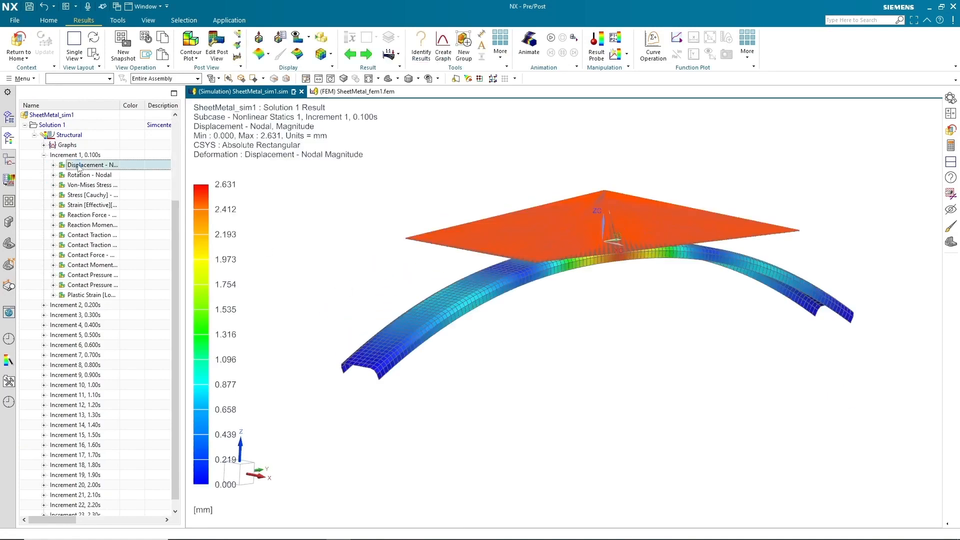
middle_click_drag(363, 268, 375, 255)
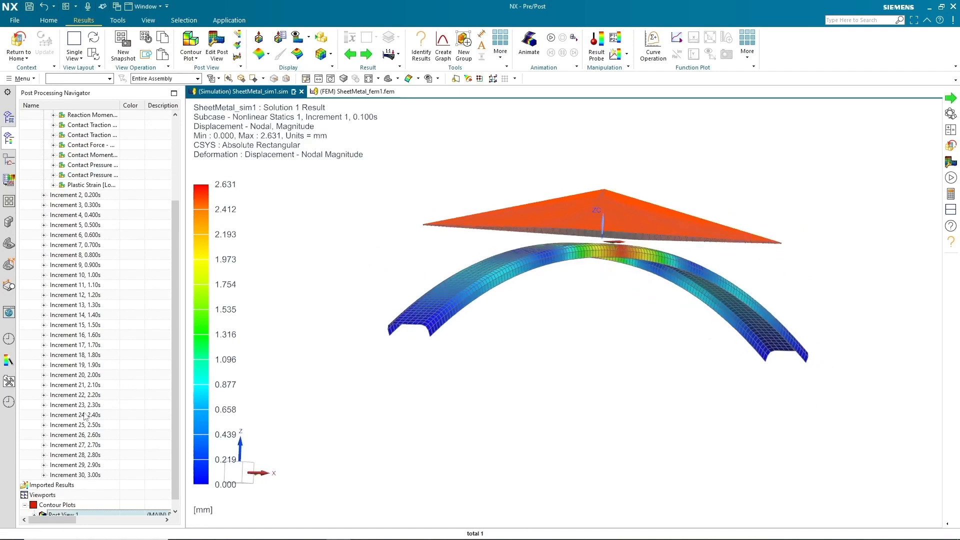
Hide the 1D elements of the SheetMetal_fem1 model in Post View 1
scroll(68, 426, "down", 1)
left_click(35, 505)
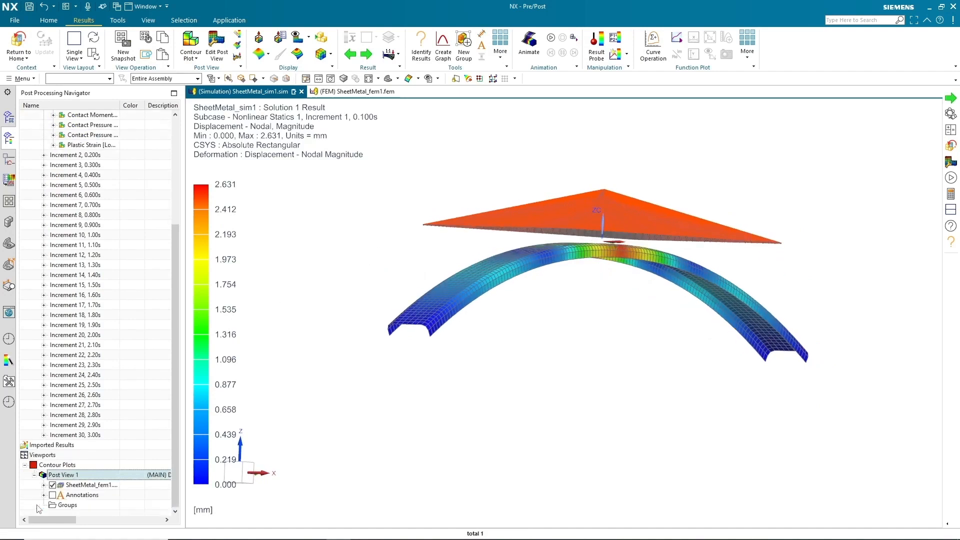
left_click(44, 485)
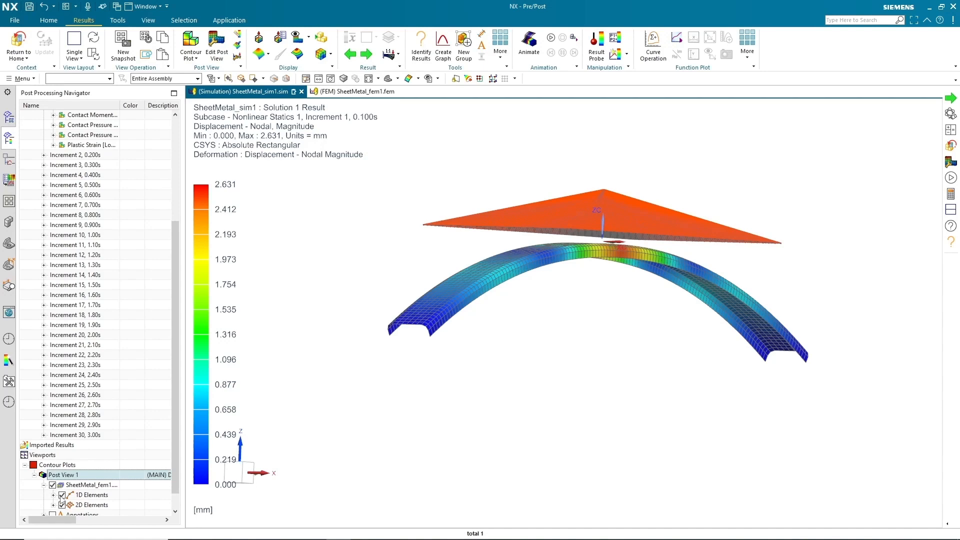
left_click(62, 495)
mouse_move(494, 365)
middle_mouse_down()
mouse_move(506, 357)
mouse_move(497, 368)
mouse_move(485, 359)
middle_mouse_up()
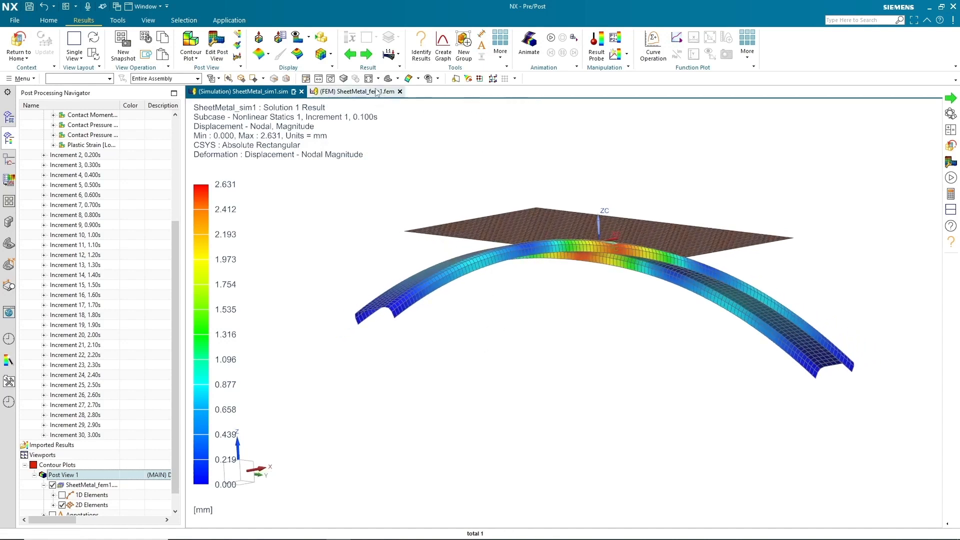
Advance the displacement plot increment by increment to Increment 6, 0.600s
left_click(369, 56)
left_click(369, 56)
left_click(369, 57)
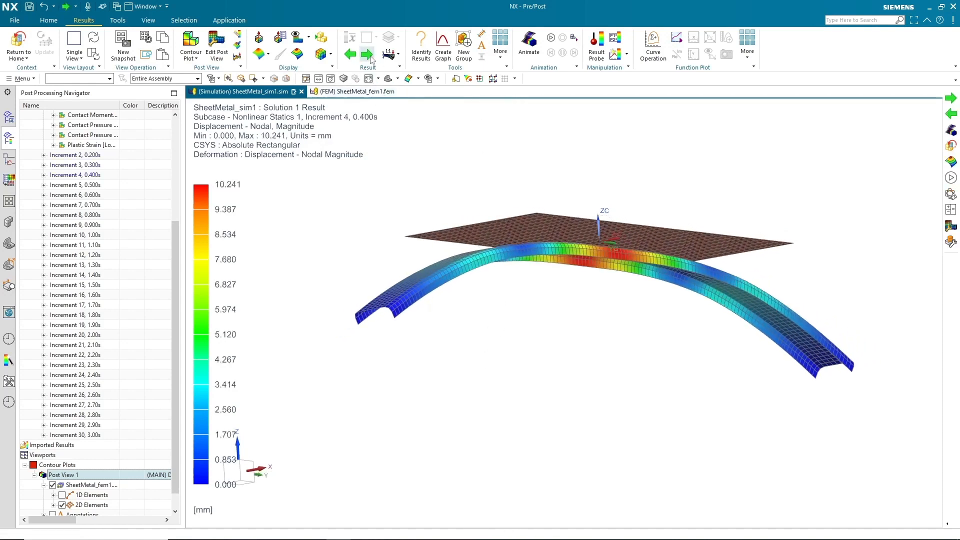
left_click(369, 56)
left_click(370, 56)
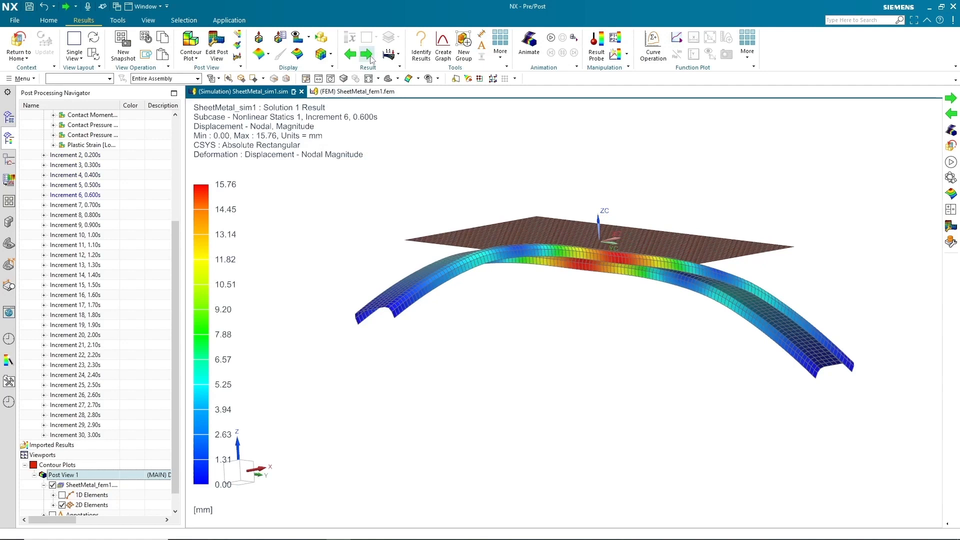
Animate the displacement result by Iterations from Increment 1 to Increment 30, and stop the playback
left_click(531, 48)
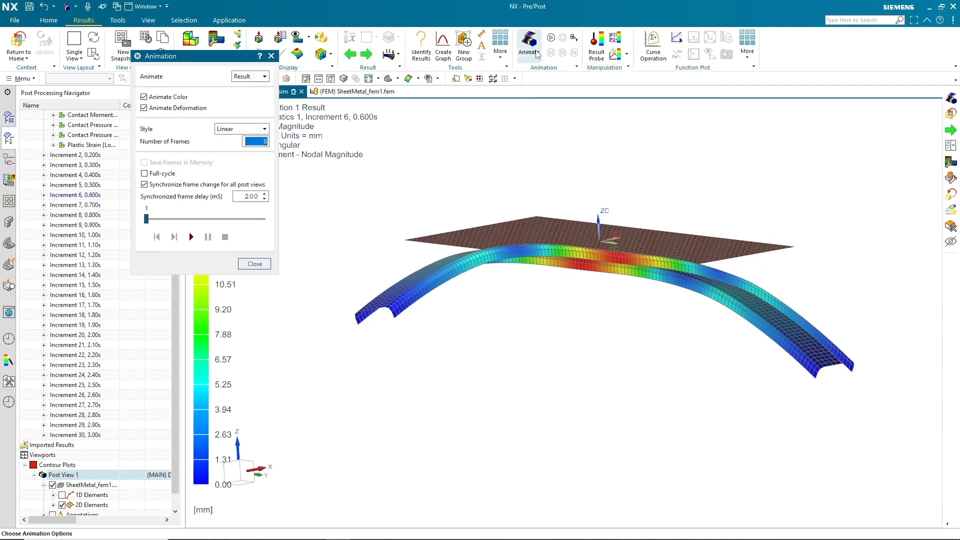
left_click(261, 77)
left_click(254, 95)
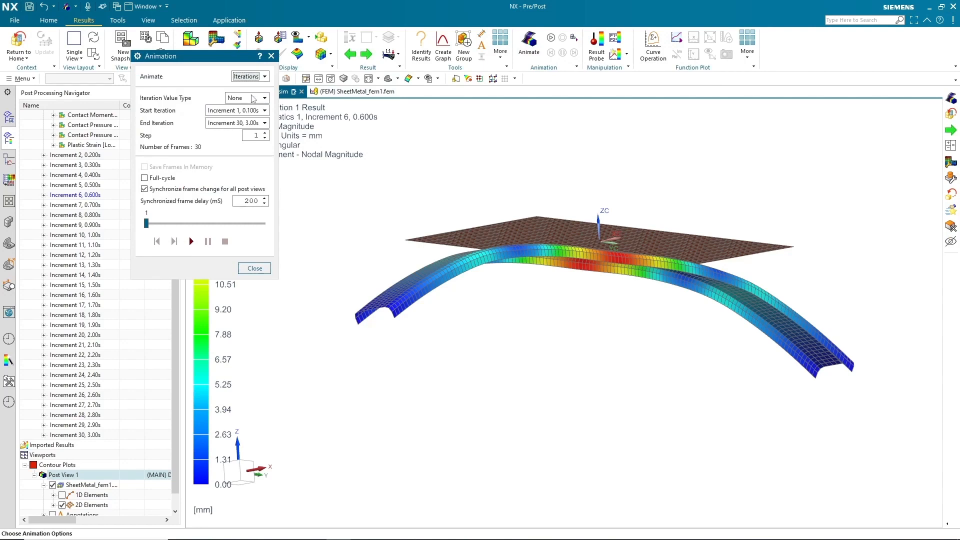
left_click(191, 242)
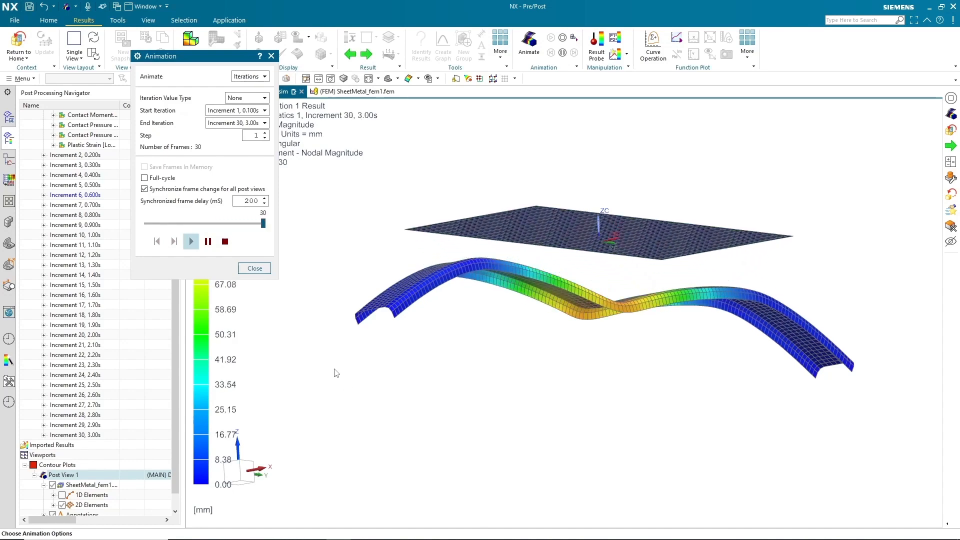
left_click(265, 269)
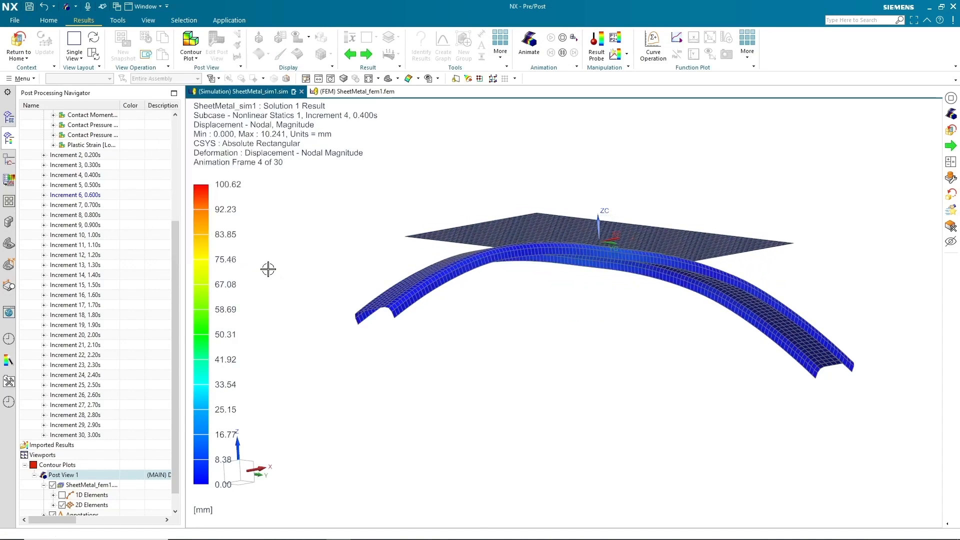
left_click(563, 38)
middle_click_drag(435, 203, 441, 212)
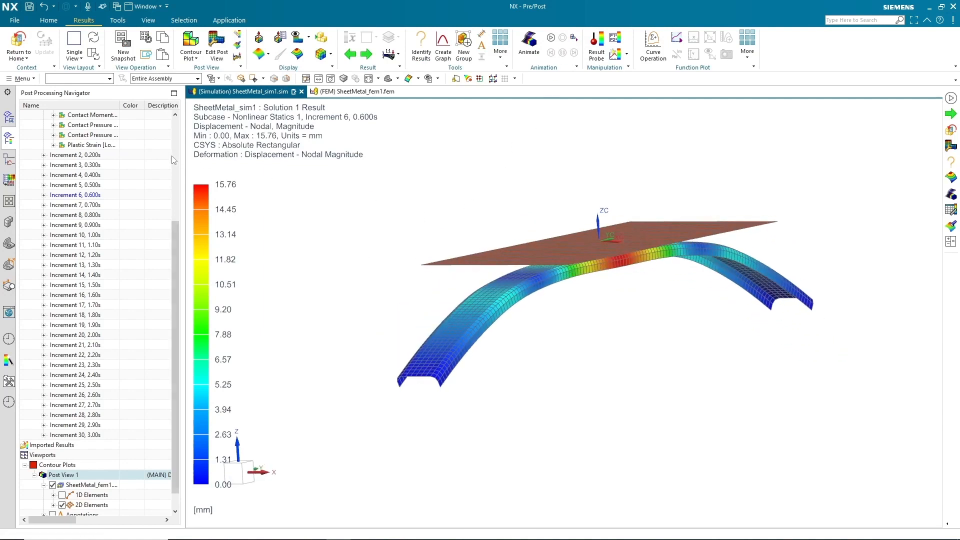
Plot the nodal Contact Force result of Increment 1 and advance it to Increment 12, 1.20s
scroll(113, 162, "up", 1)
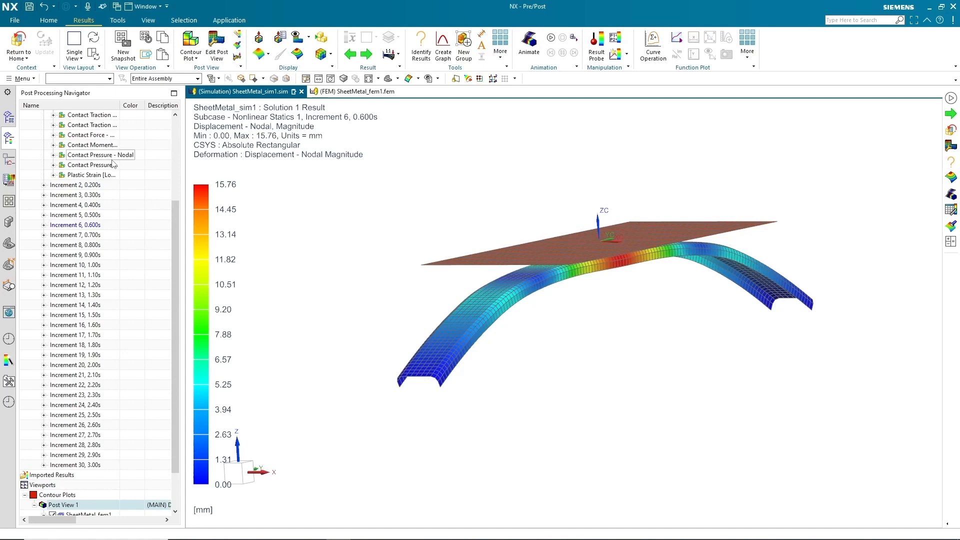
scroll(113, 163, "up", 3)
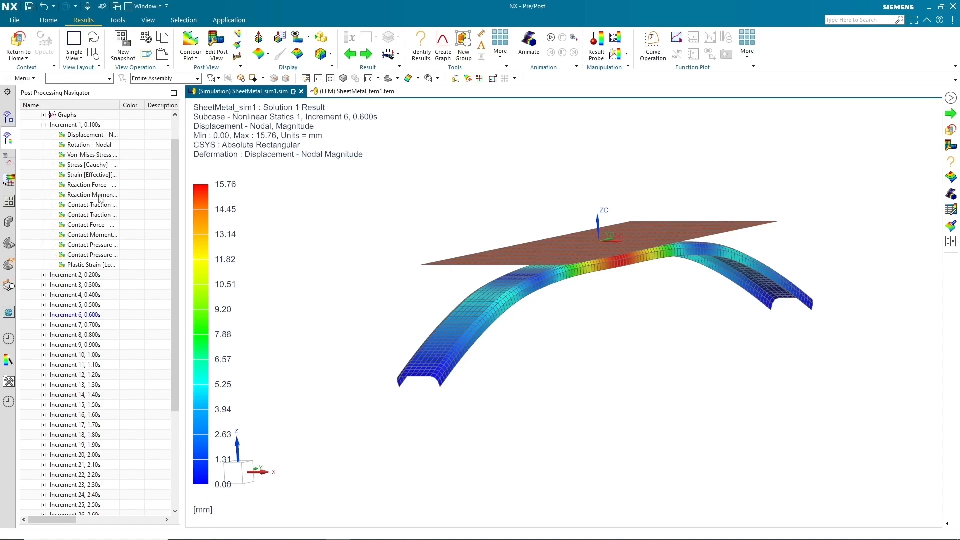
double_click(95, 226)
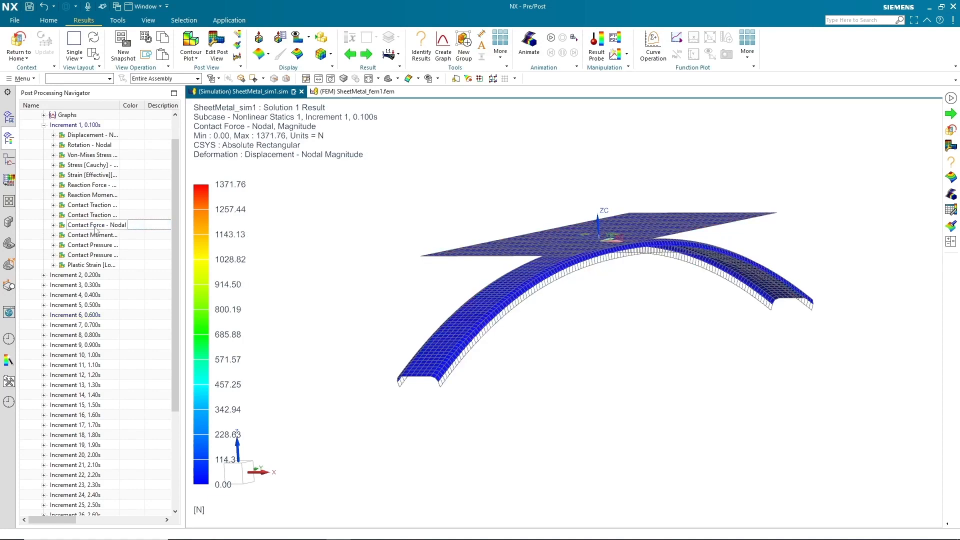
middle_click_drag(562, 343, 560, 360)
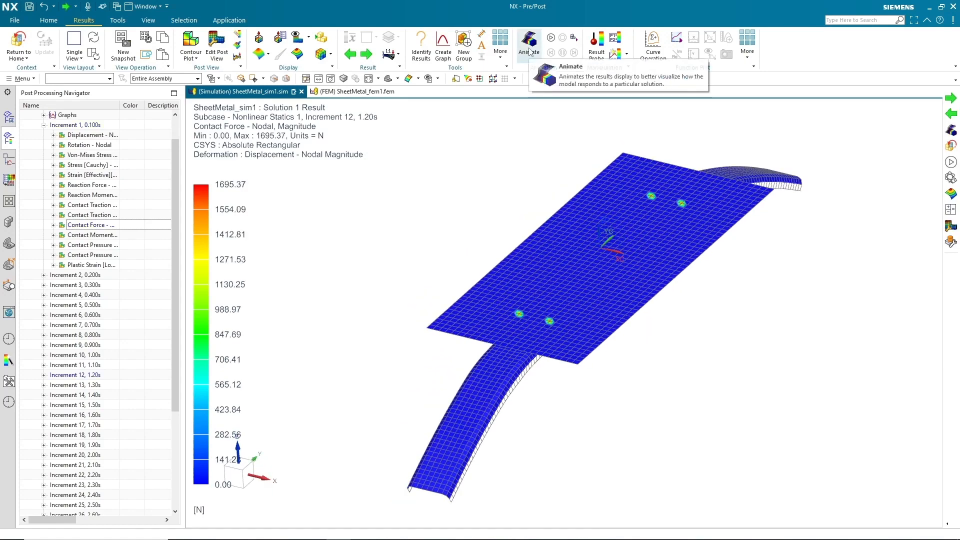
Animate the contact force over all 30 increments, inspect it on the plate, and stop and close the animation
left_click(529, 44)
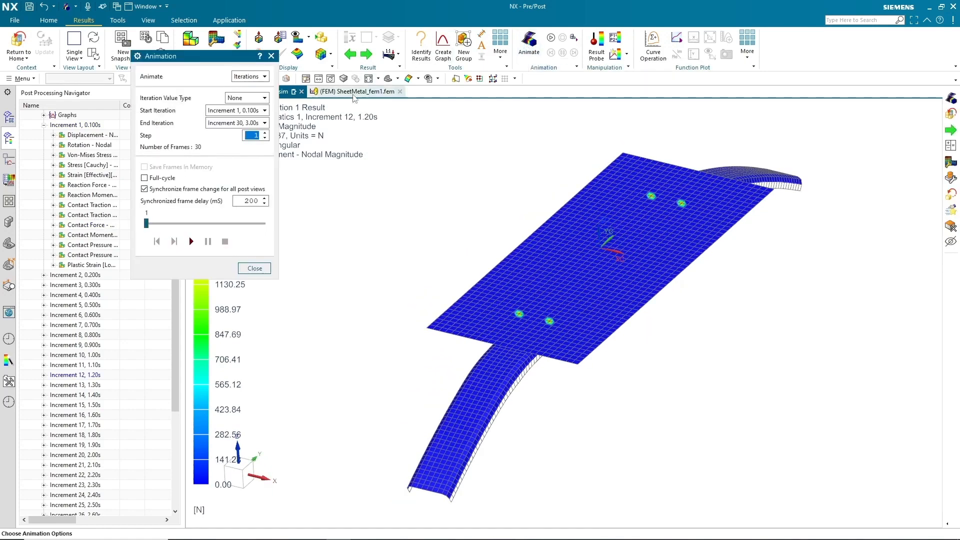
left_click(192, 242)
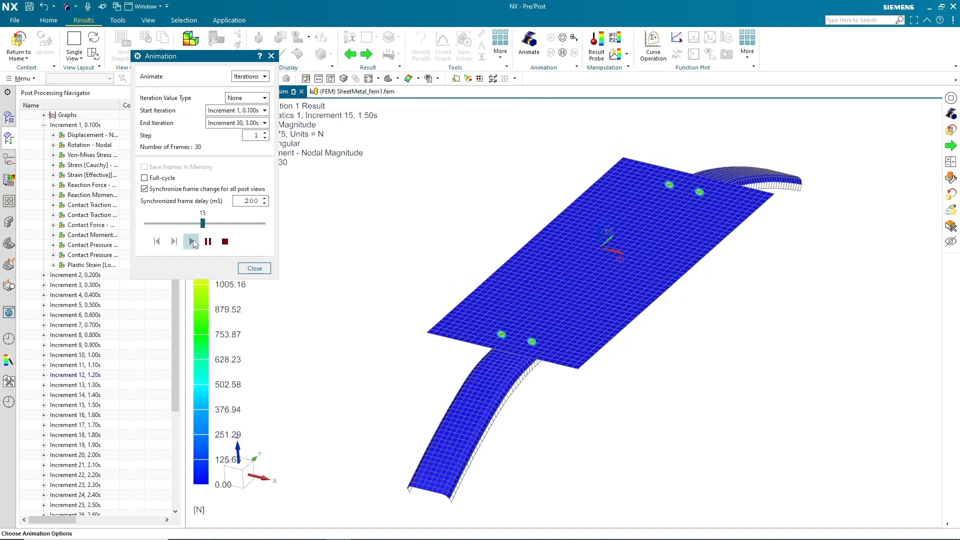
middle_click_drag(423, 268, 409, 250)
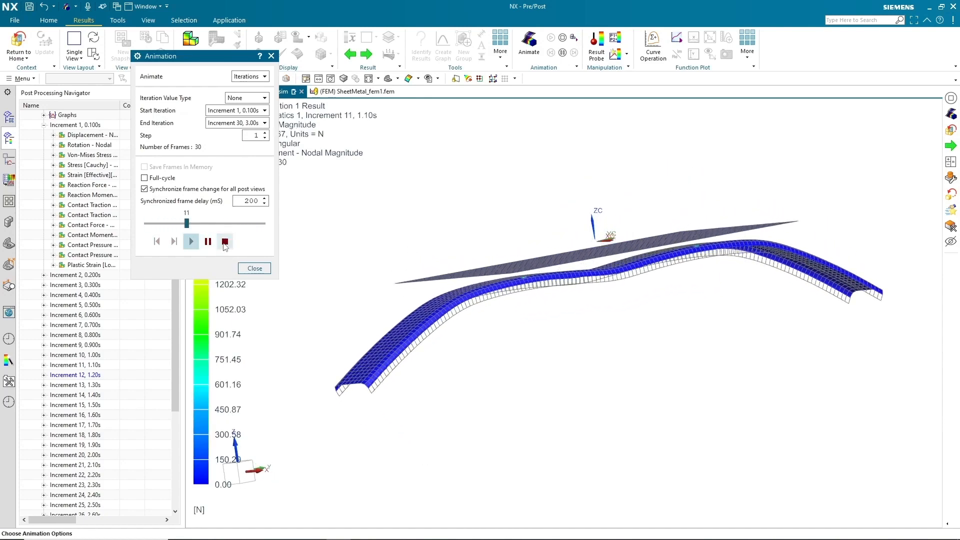
left_click(224, 243)
left_click(255, 269)
middle_click_drag(443, 237, 403, 243)
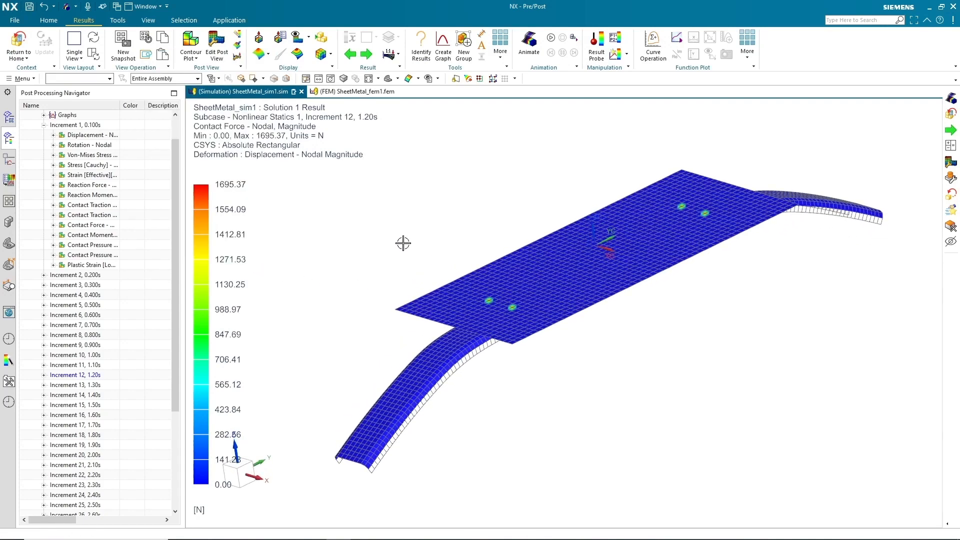
Plot the Plastic Strain [Log] result of Increment 1 and inspect the strained area at the middle of the arch
double_click(83, 269)
mouse_move(398, 247)
middle_mouse_down()
mouse_move(386, 261)
mouse_move(395, 251)
middle_mouse_up()
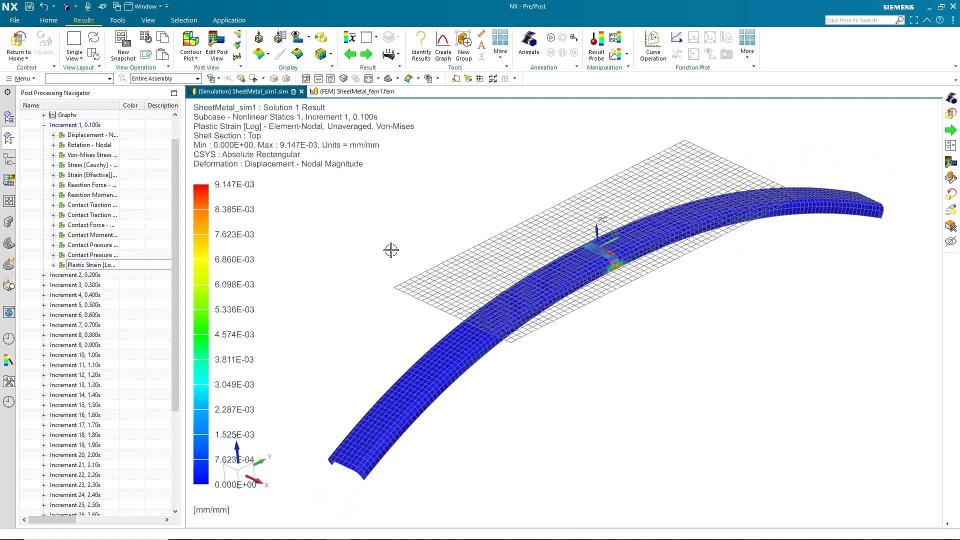
scroll(616, 272, "up", 2)
scroll(641, 256, "up", 1)
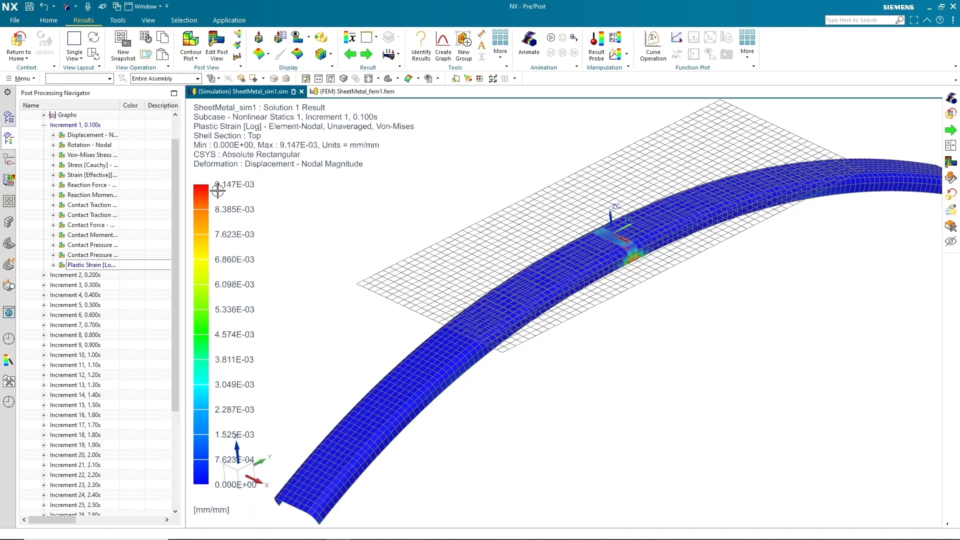
scroll(659, 274, "down", 1)
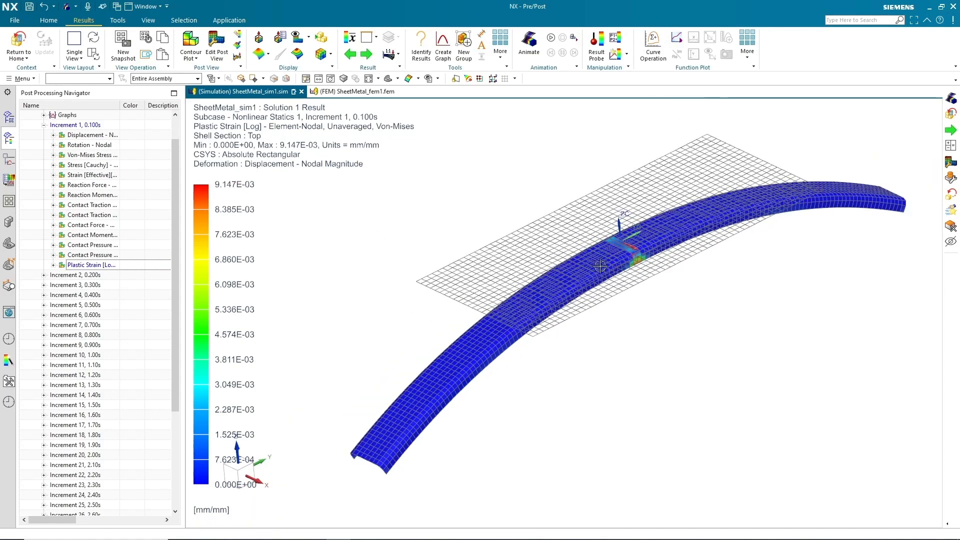
Step the plastic strain plot forward past Increment 24, 2.40s, inspecting the strain at the bends of the deformed sheet
left_click(366, 55)
left_click(366, 55)
left_click(367, 55)
left_click(367, 55)
left_click(367, 55)
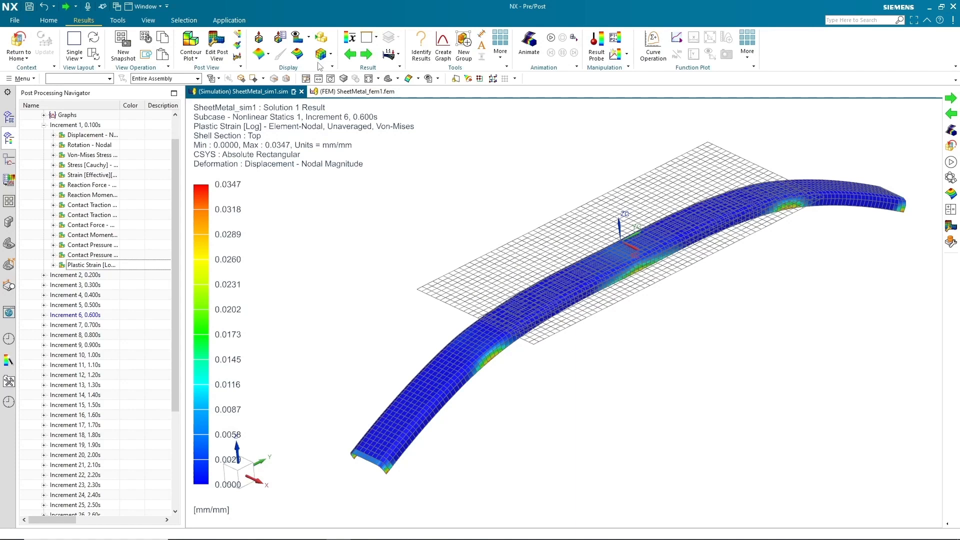
left_click(369, 56)
left_click(368, 56)
left_click(369, 56)
left_click(368, 56)
left_click(368, 56)
left_click(368, 56)
left_click(368, 56)
left_click(369, 56)
left_click(369, 56)
left_click(368, 56)
left_click(369, 56)
left_click(369, 56)
left_click(368, 56)
left_click(369, 56)
left_click(368, 56)
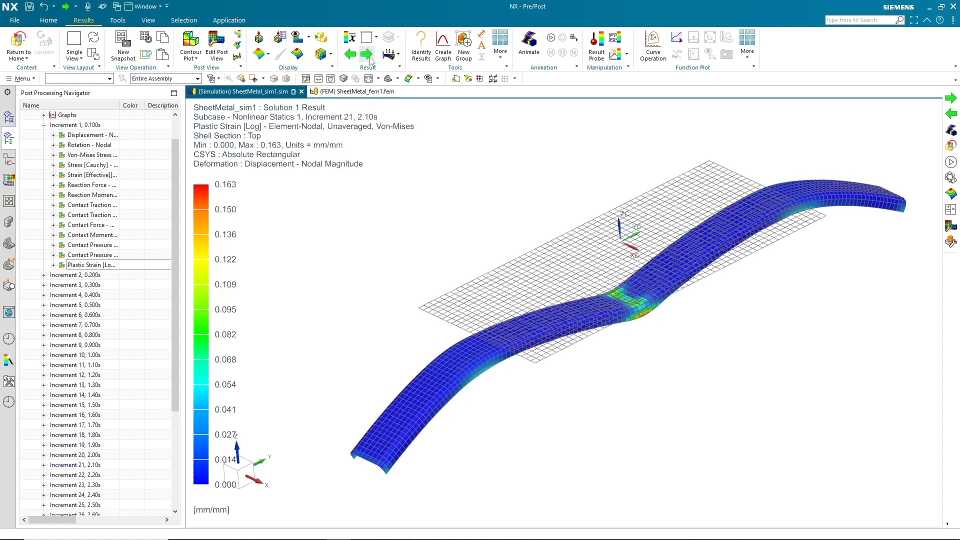
left_click(369, 56)
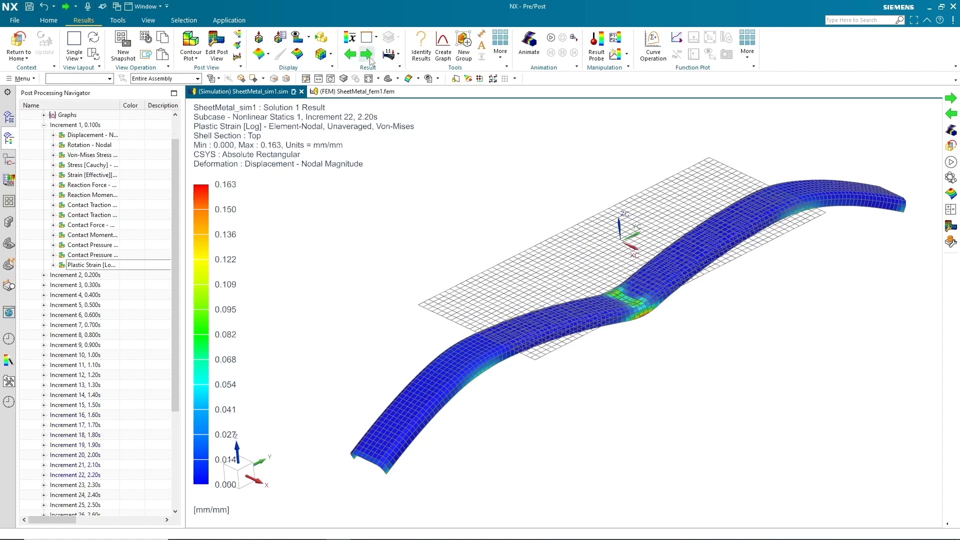
left_click(369, 56)
left_click(369, 56)
middle_click_drag(477, 237, 440, 240)
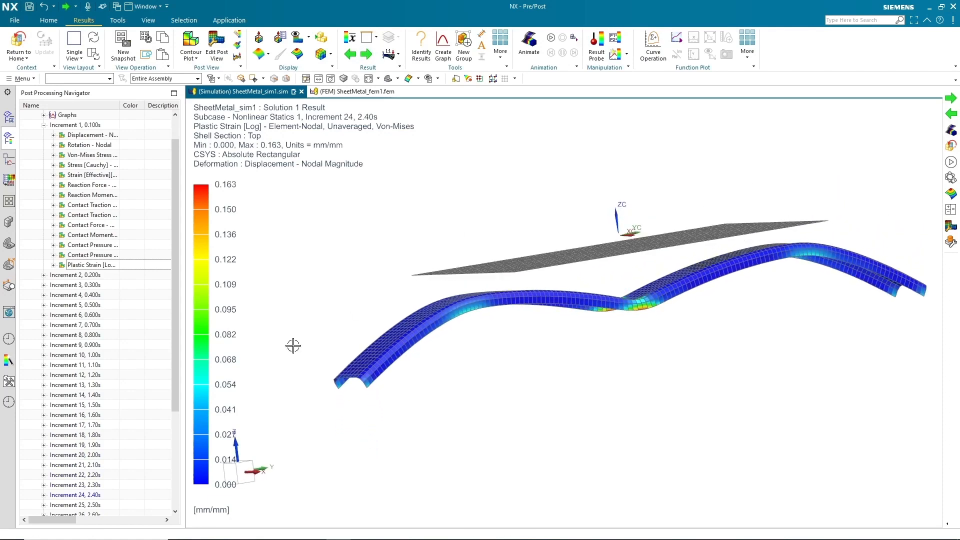
middle_click_drag(580, 359, 553, 370)
middle_click(627, 292)
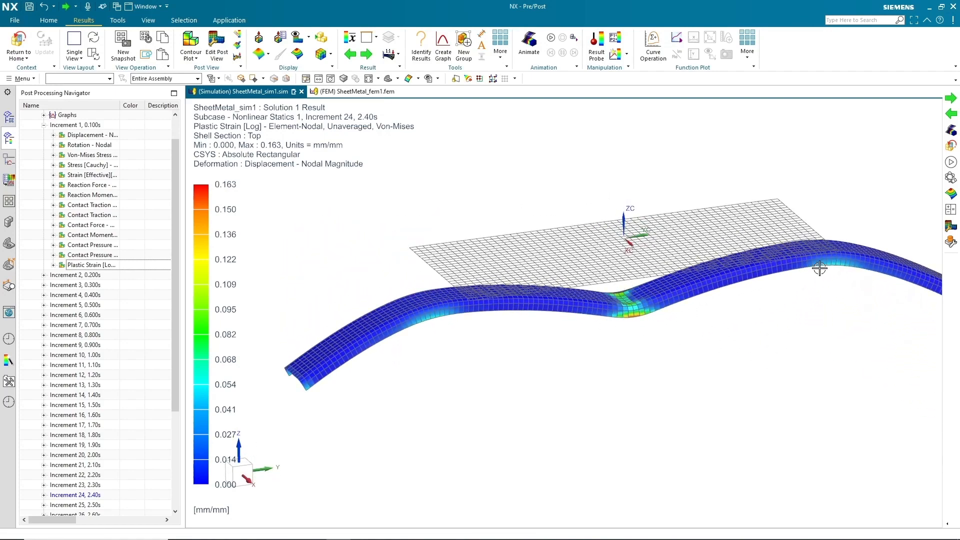
mouse_move(787, 297)
middle_mouse_down()
mouse_move(788, 250)
mouse_move(793, 263)
mouse_move(774, 255)
mouse_move(797, 294)
mouse_move(785, 290)
middle_mouse_up()
left_click(367, 54)
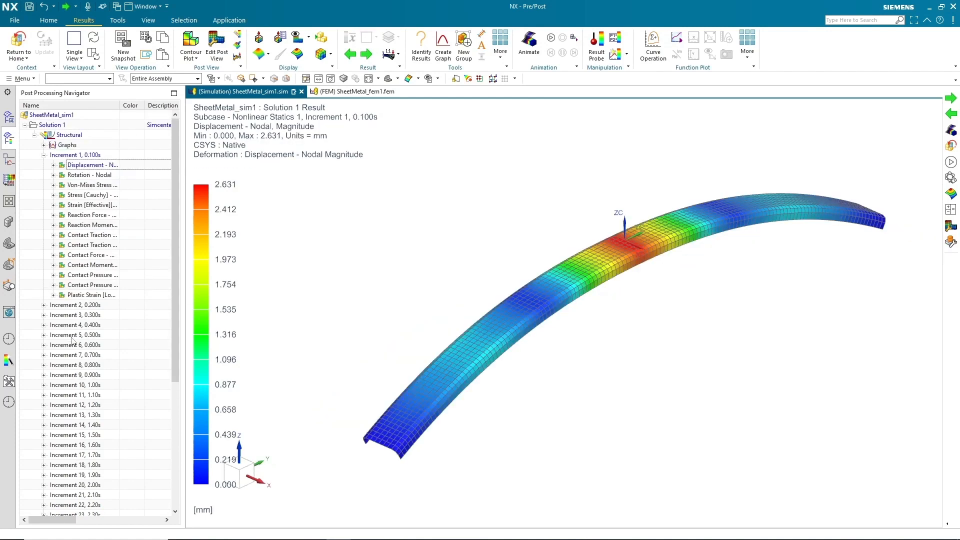
Show the Thin Shell(1) mesh again in the displacement plot of Post View 1
scroll(77, 372, "down", 7)
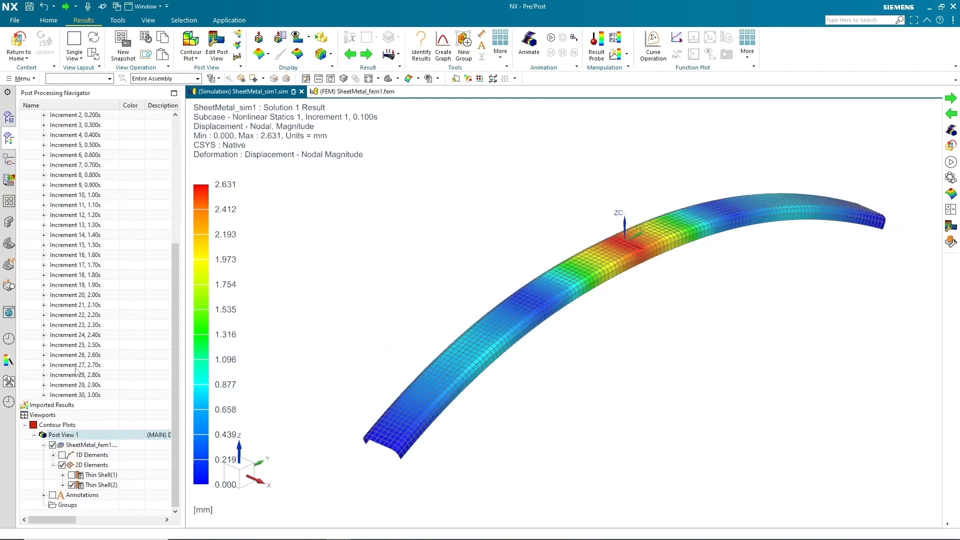
left_click(71, 475)
middle_click_drag(553, 440, 550, 407)
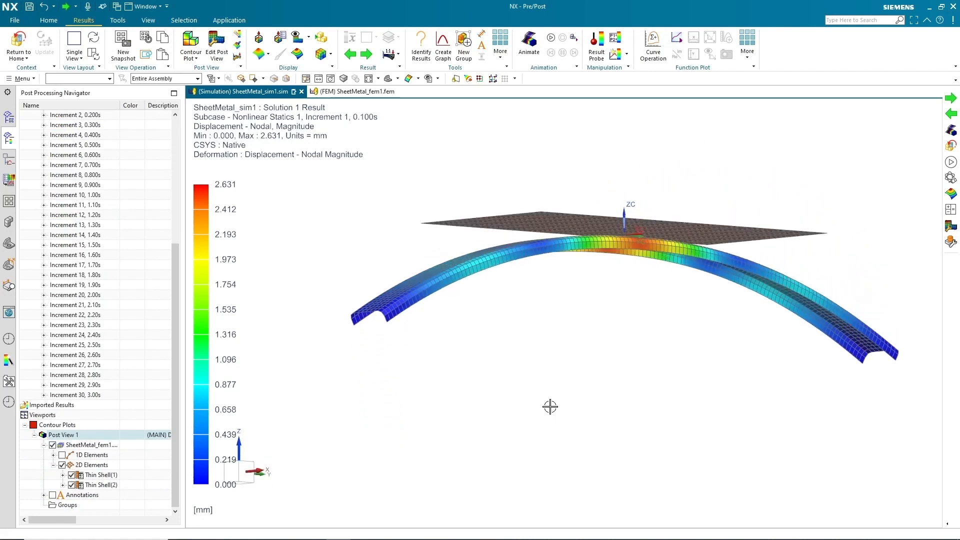